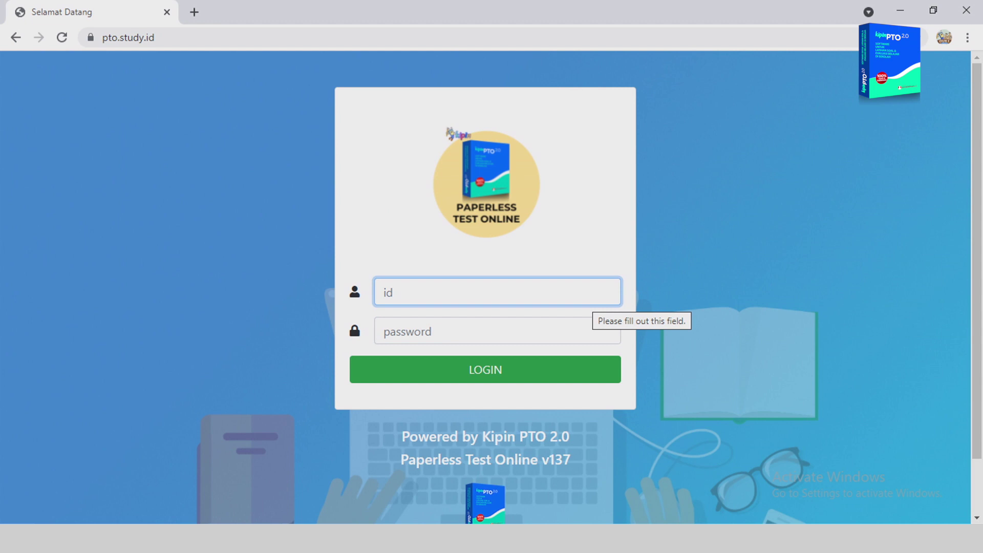
Log in to the teacher account by entering the user ID and the account password
key("Tab")
type("••••••")
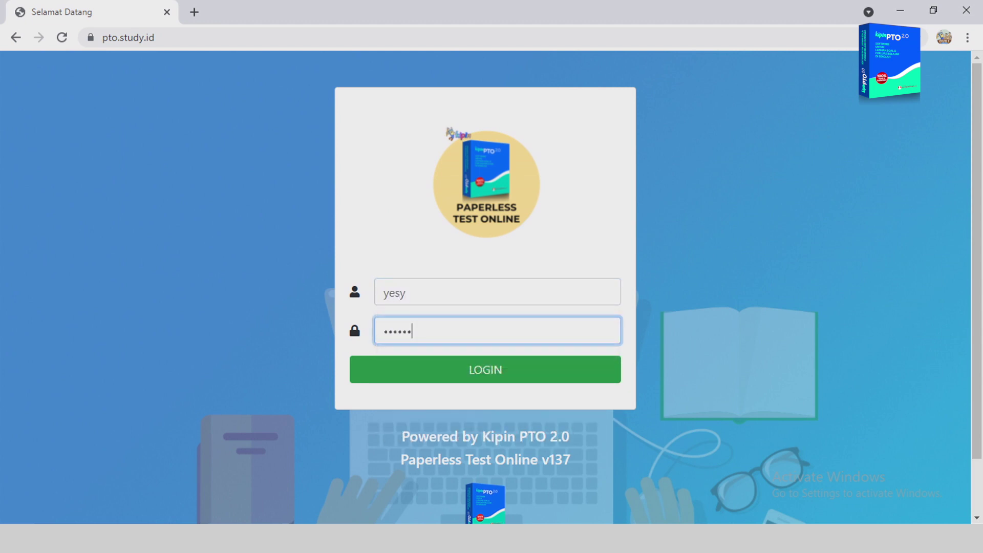
key("Return")
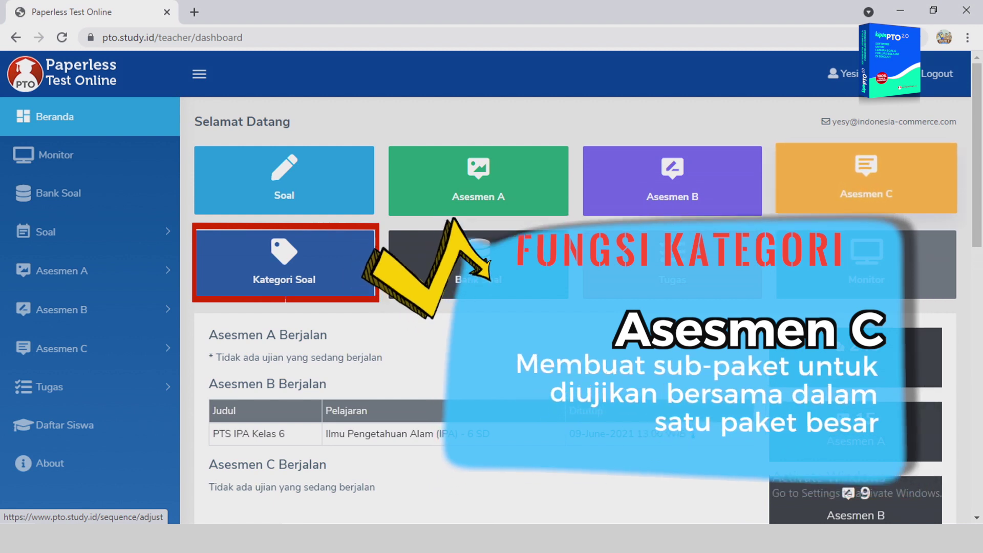
View the question category list and open the Asesmen C form for creating a K-13 test
left_click(284, 264)
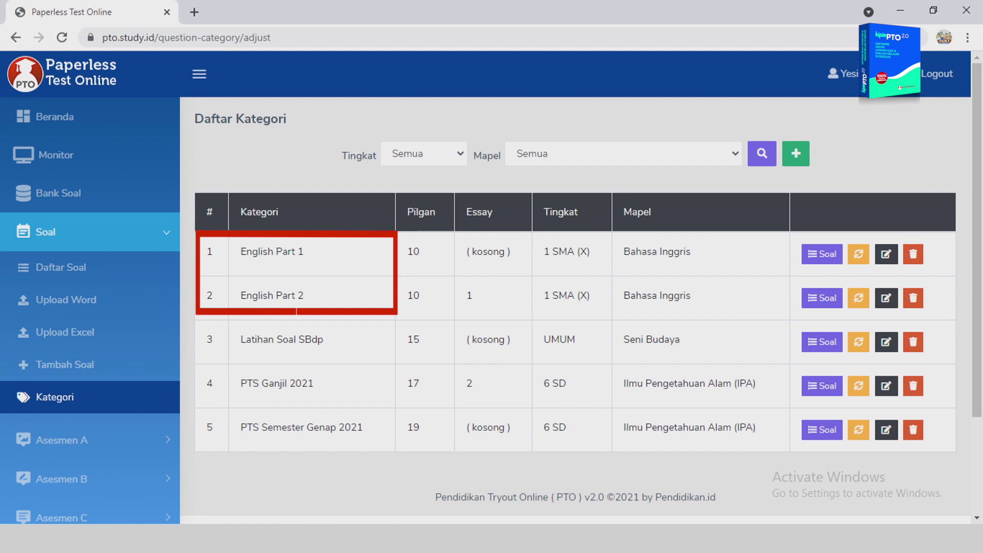
left_click(46, 231)
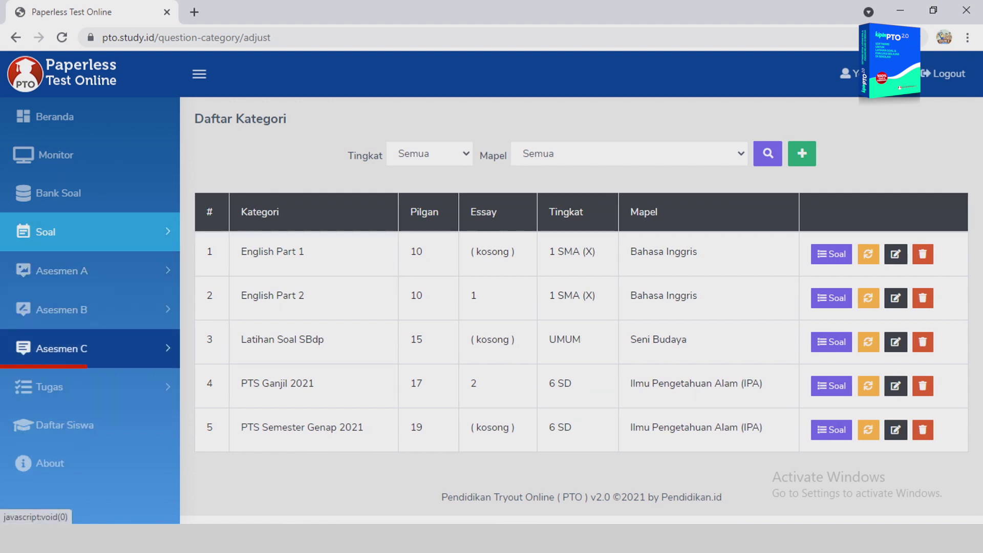
left_click(61, 348)
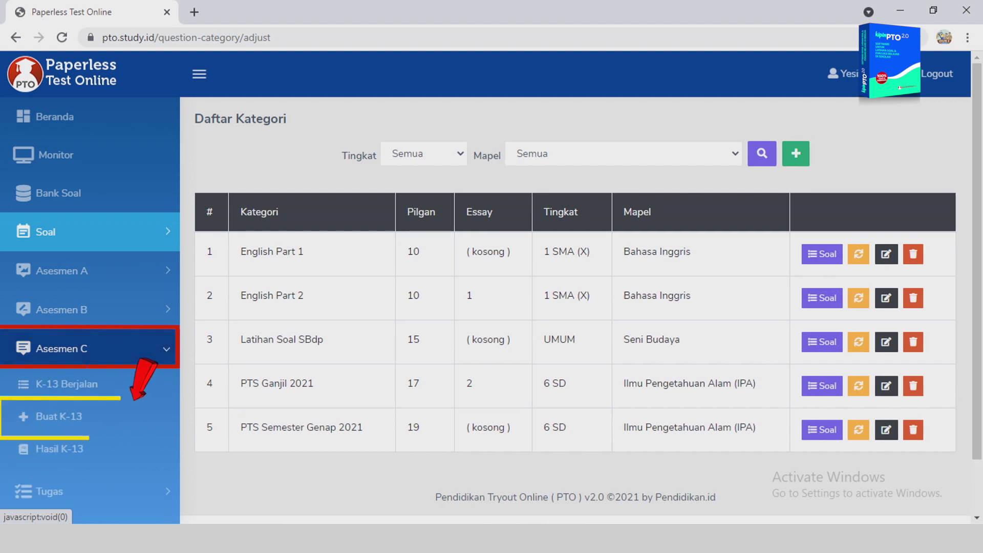
left_click(59, 416)
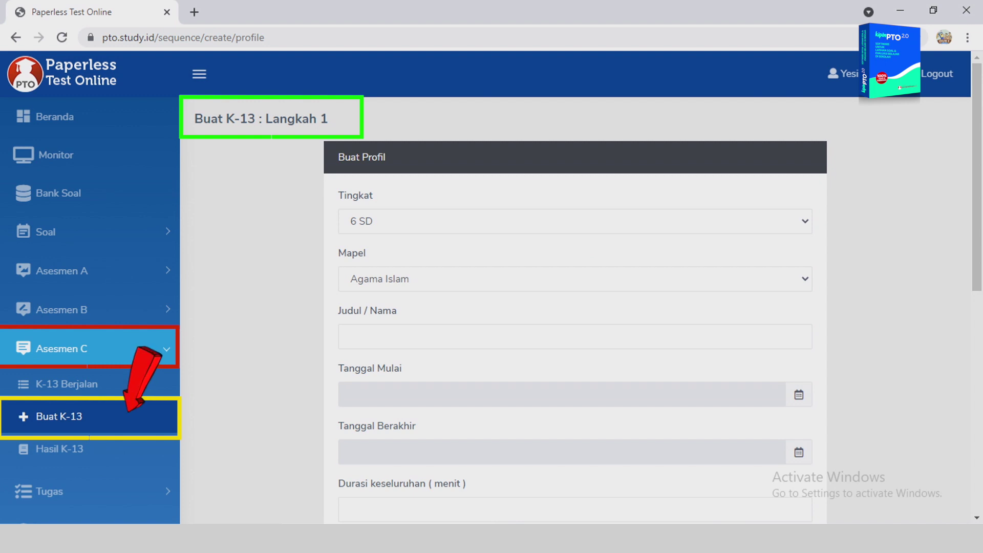
Set the test profile's Tingkat to 1 SMA (X) and its Mapel to Bahasa Inggris
left_click(574, 221)
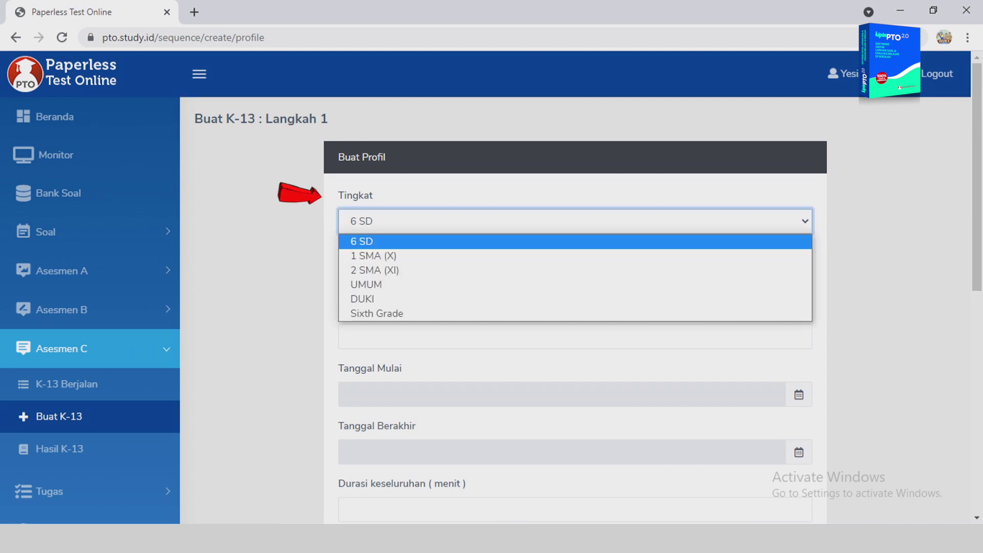
left_click(378, 252)
left_click(575, 279)
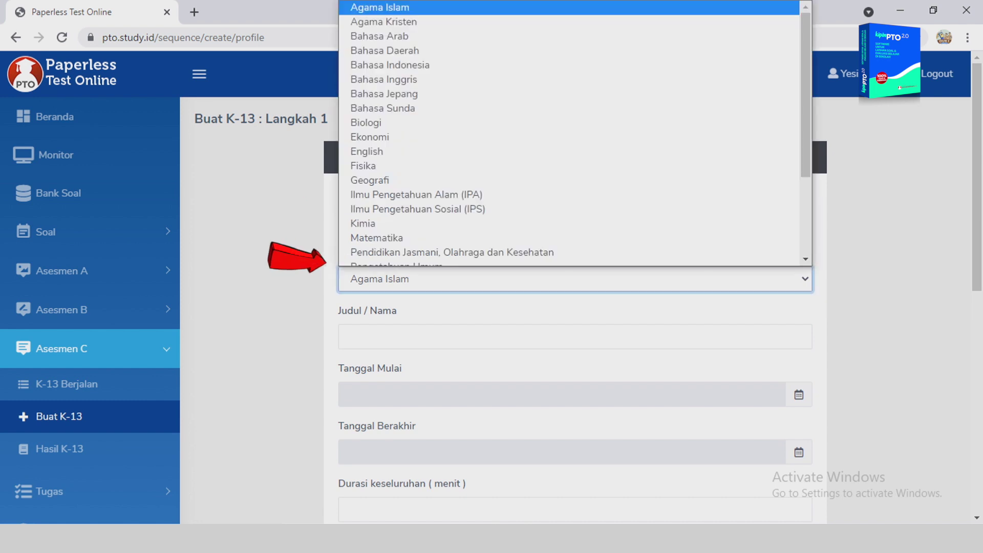
left_click(394, 68)
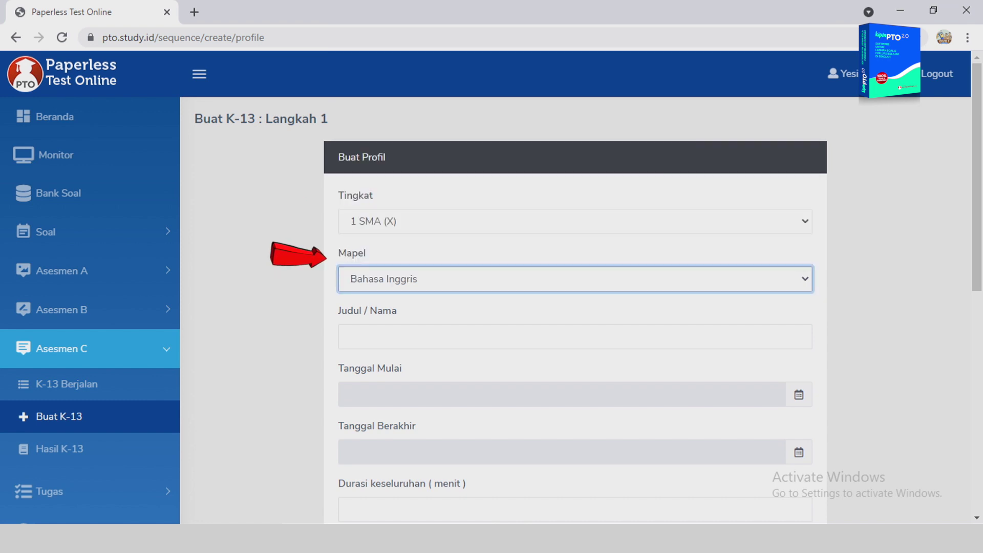
Enter "English Tryout - Kelas 10" as the test's Judul / Nama
scroll(575, 287, "down", 1)
left_click(574, 265)
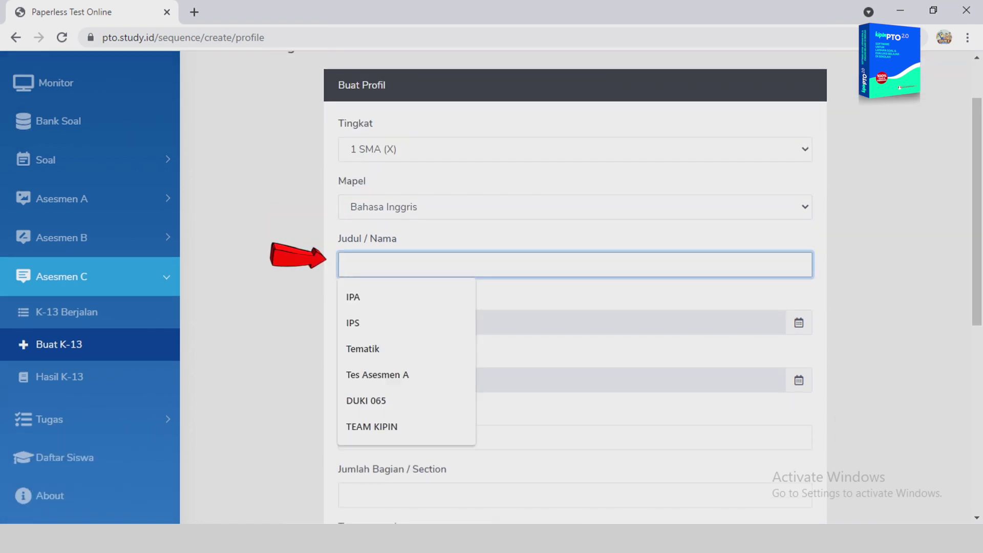
type("Eng")
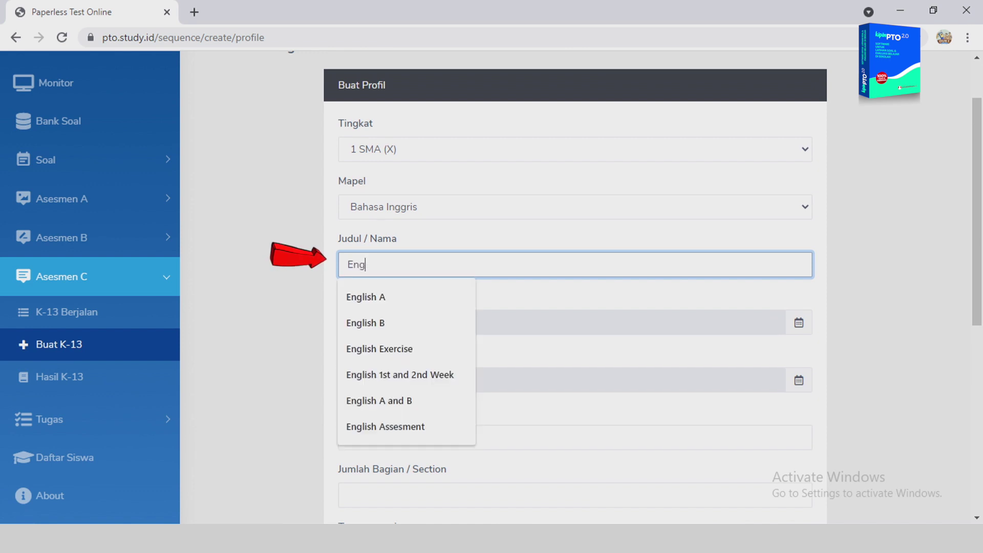
type("lish Tr")
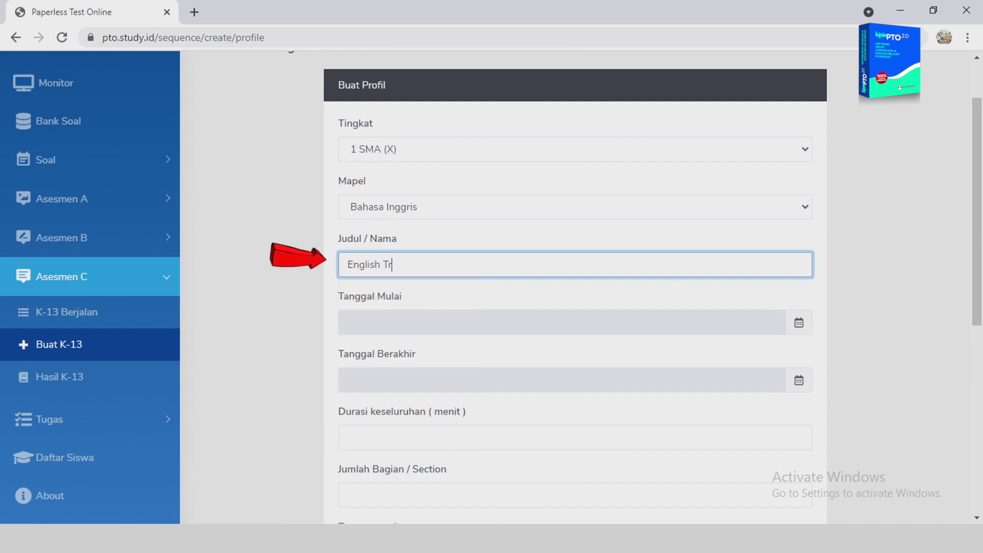
type("yout - Kelas 10")
left_click(798, 323)
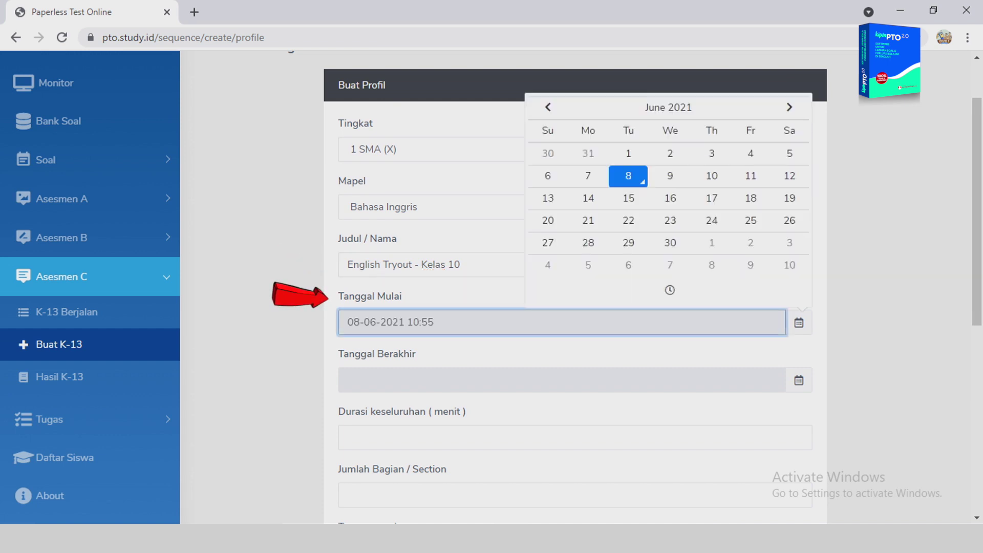
left_click(711, 175)
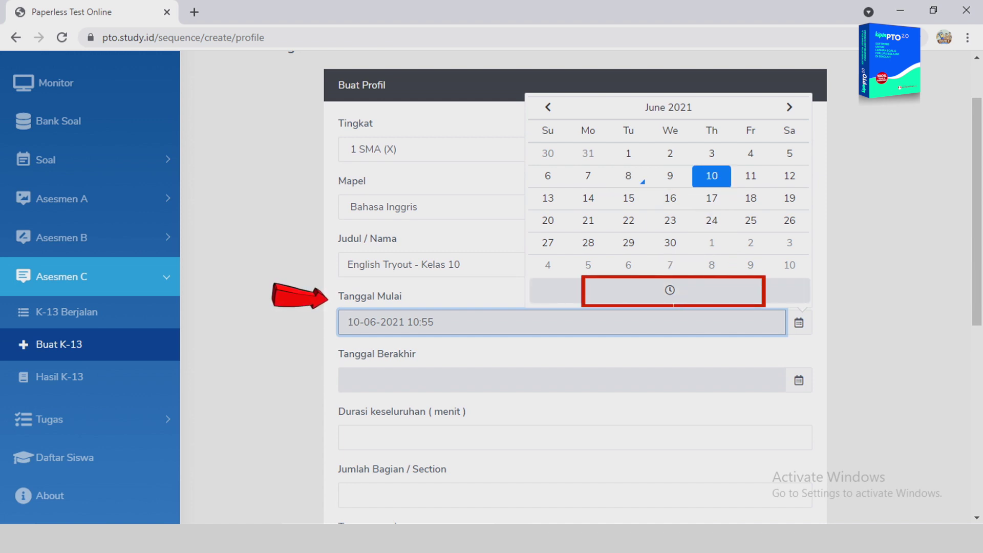
left_click(669, 290)
left_click(577, 230)
left_click(567, 230)
left_click(760, 230)
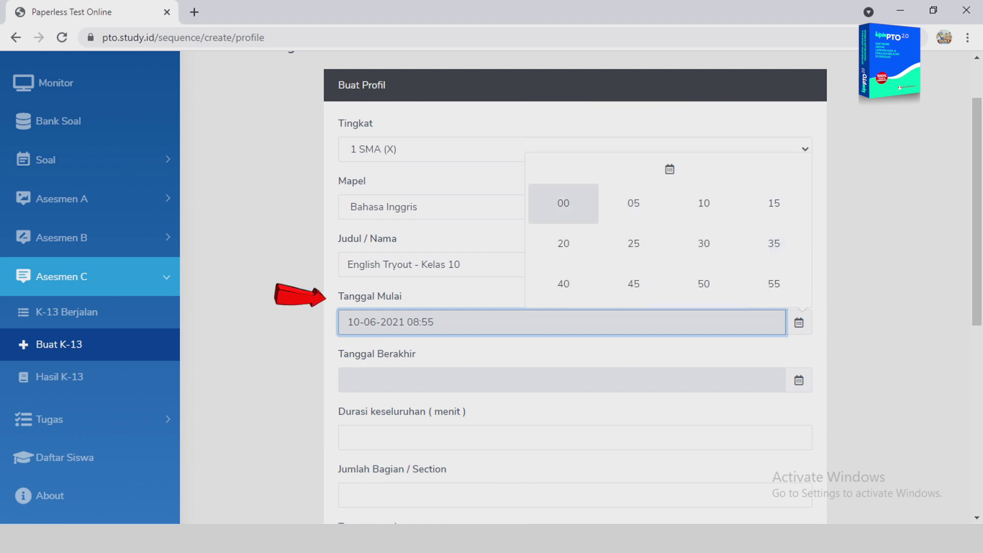
left_click(563, 203)
left_click(562, 379)
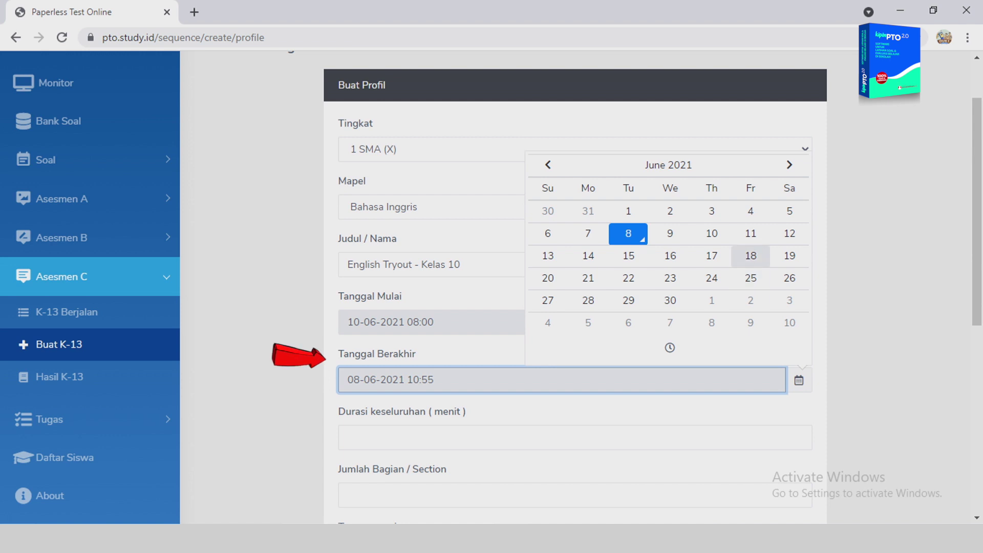
left_click(712, 233)
left_click(669, 335)
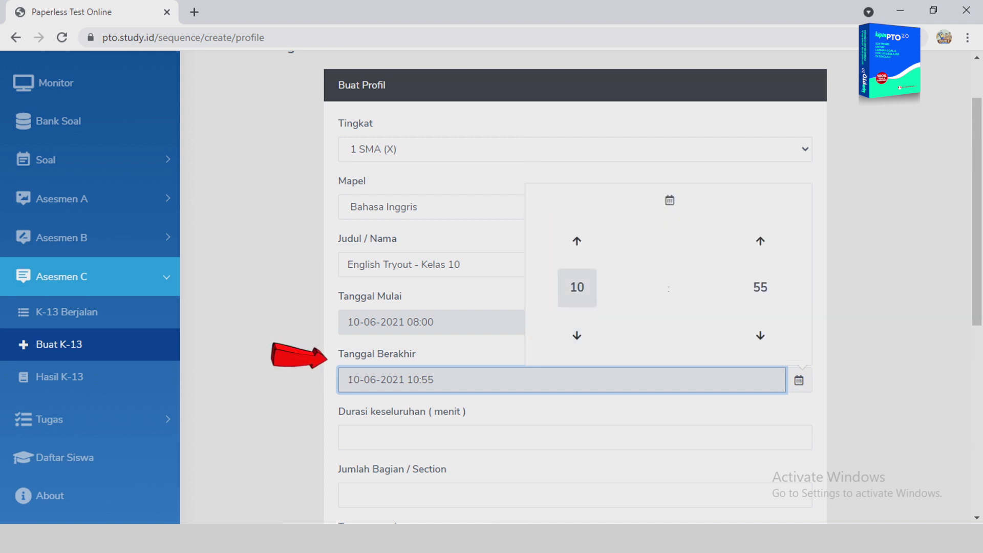
left_click(575, 285)
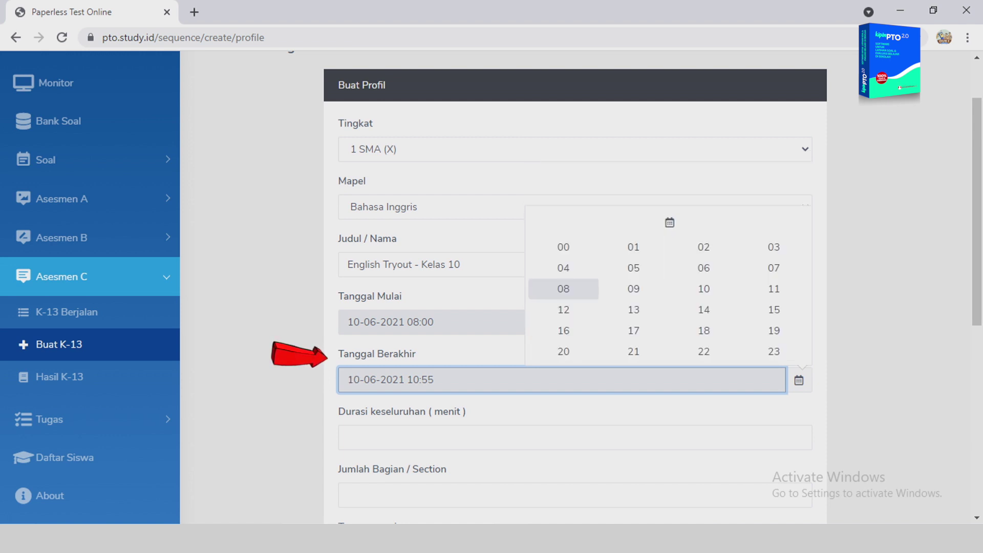
left_click(703, 288)
left_click(760, 288)
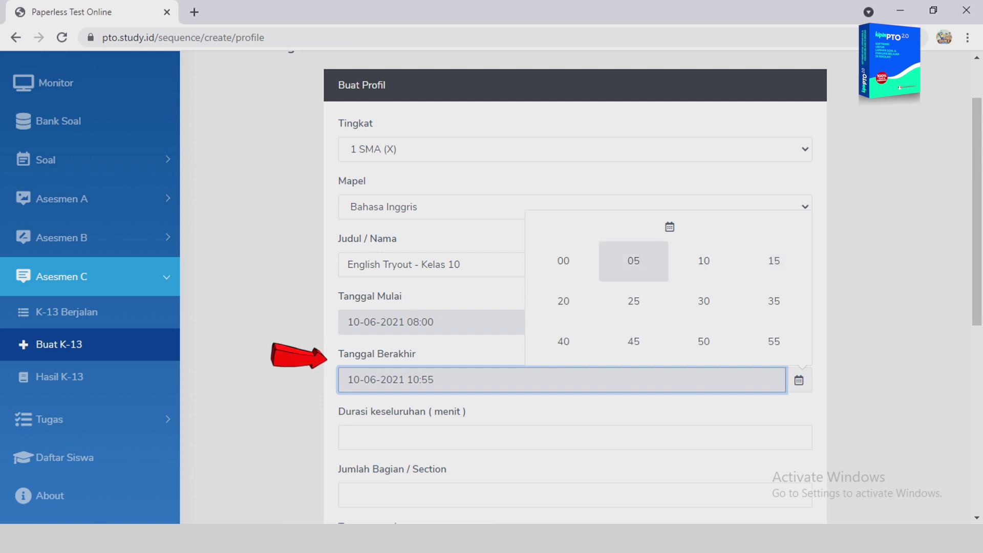
left_click(563, 260)
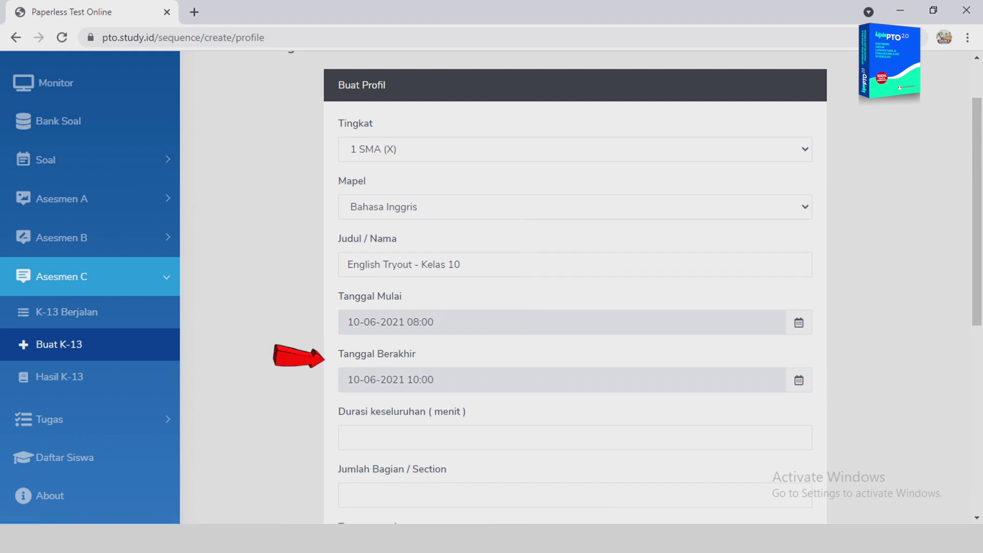
Set the overall duration to 60 minutes and the number of sections (Jumlah Bagian) to 2
scroll(575, 286, "down", 1)
left_click(348, 365)
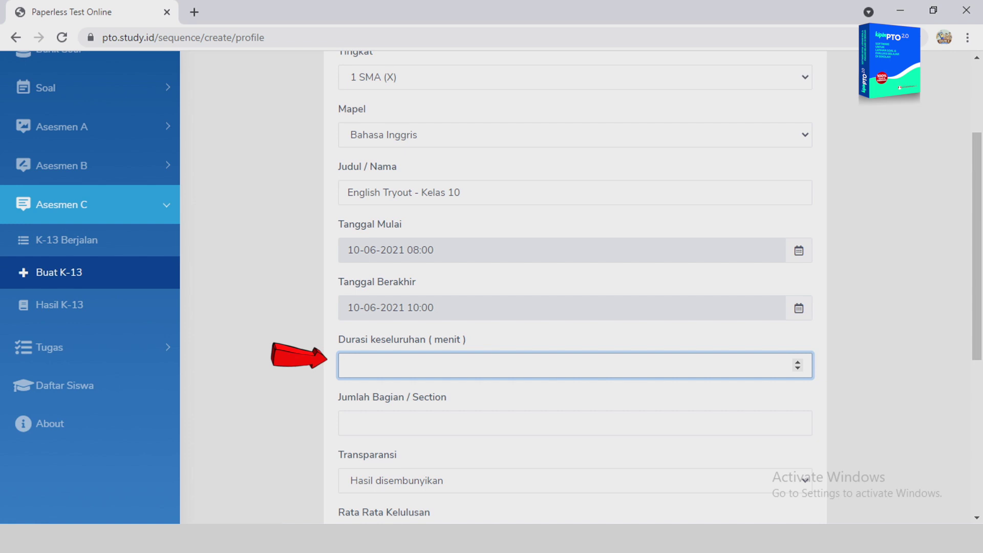
type("60")
left_click(563, 423)
type("2")
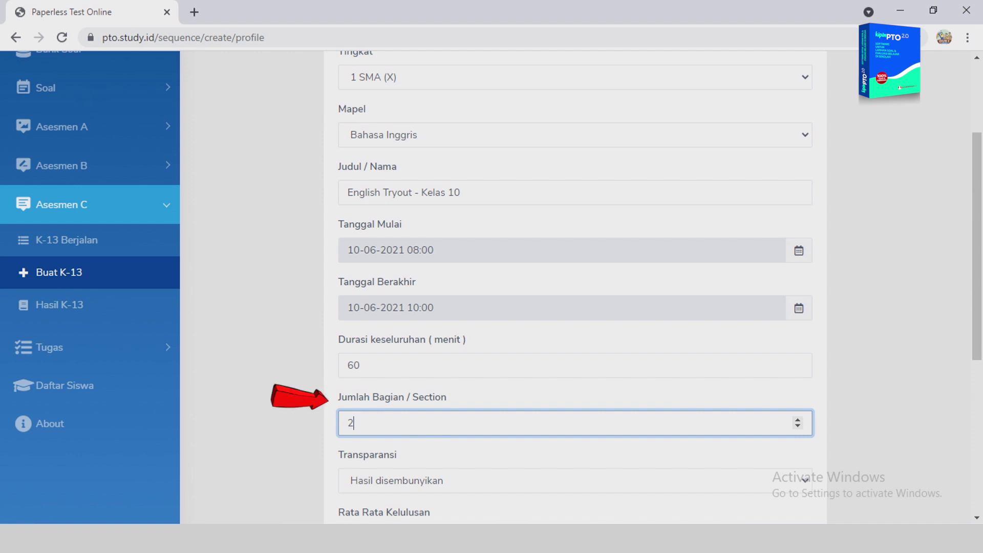
Set Transparansi to "Siswa dapat melihat hasil" so students can see their results
scroll(575, 286, "down", 3)
left_click(575, 336)
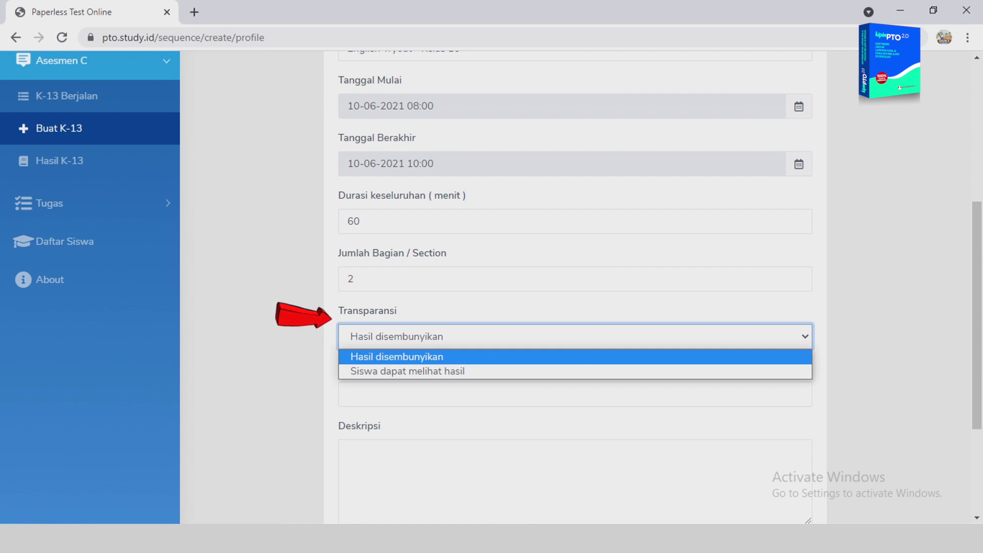
key("Down")
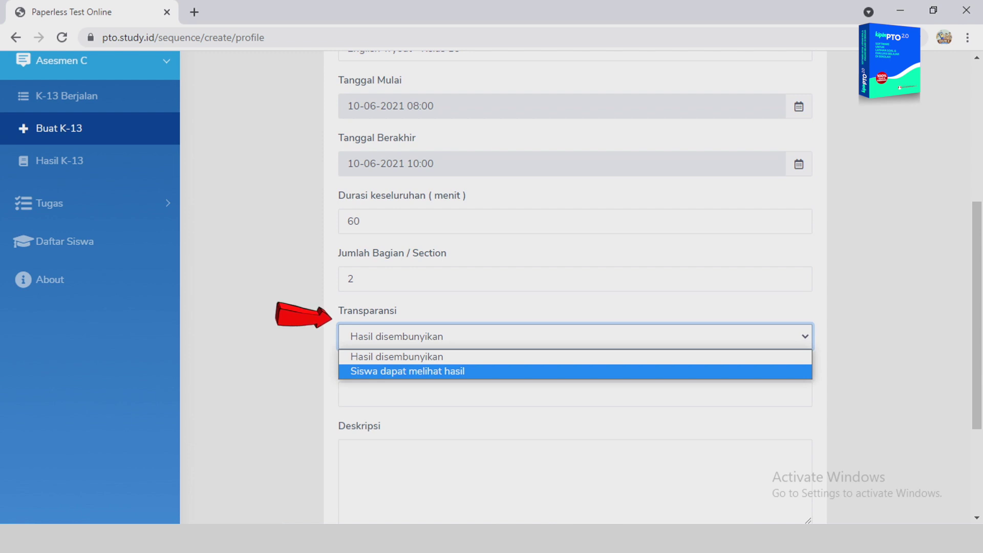
left_click(407, 371)
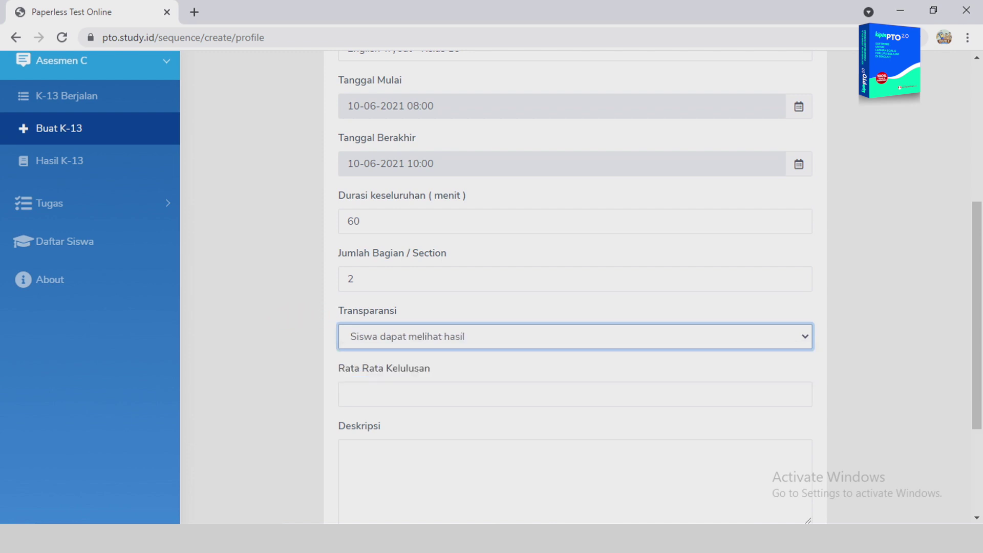
Set Rata Rata Kelulusan to 70, leave the description blank and submit the test profile
scroll(575, 287, "down", 1)
left_click(563, 322)
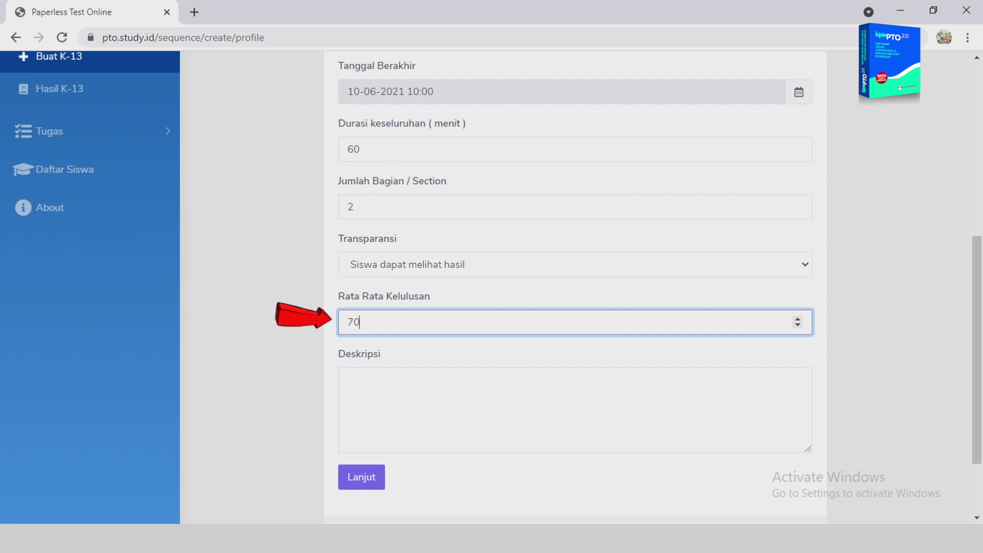
scroll(575, 287, "down", 1)
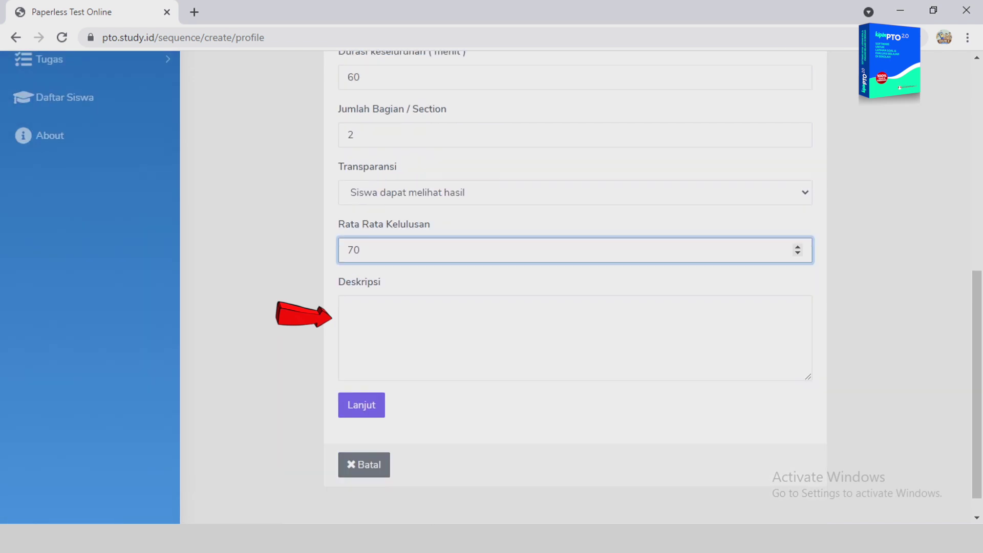
left_click(563, 333)
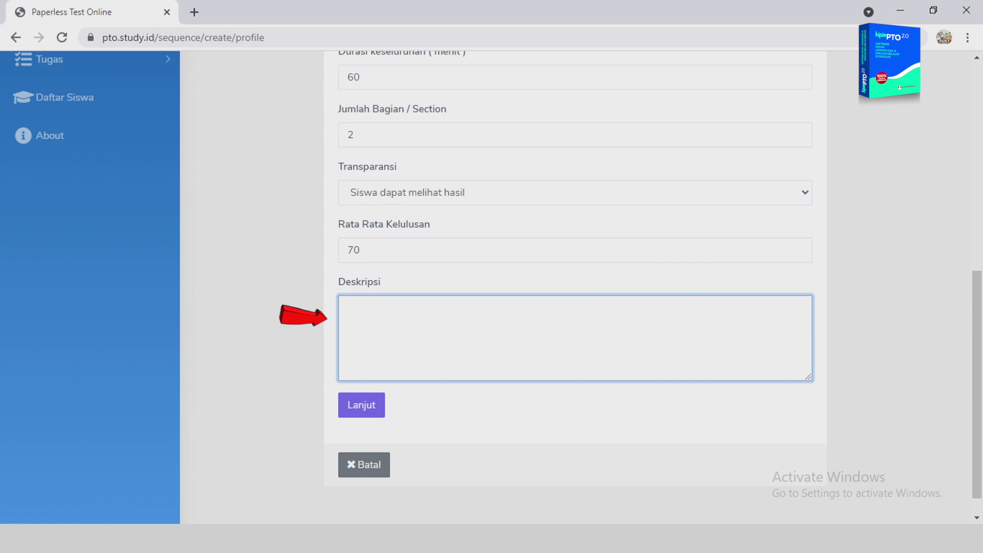
left_click(361, 405)
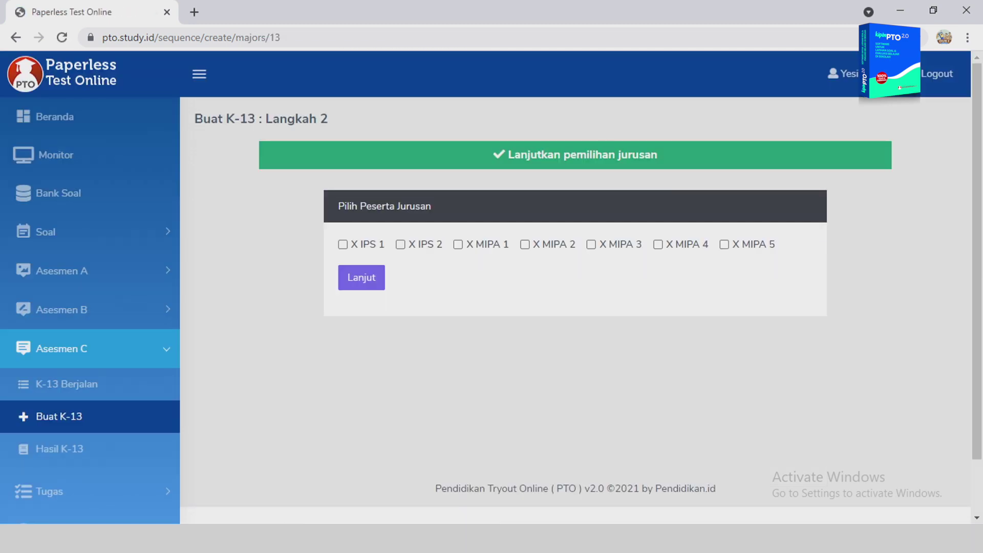
Select X IPS 1, X MIPA 1 and X MIPA 3 as participating classes and continue
left_click(342, 245)
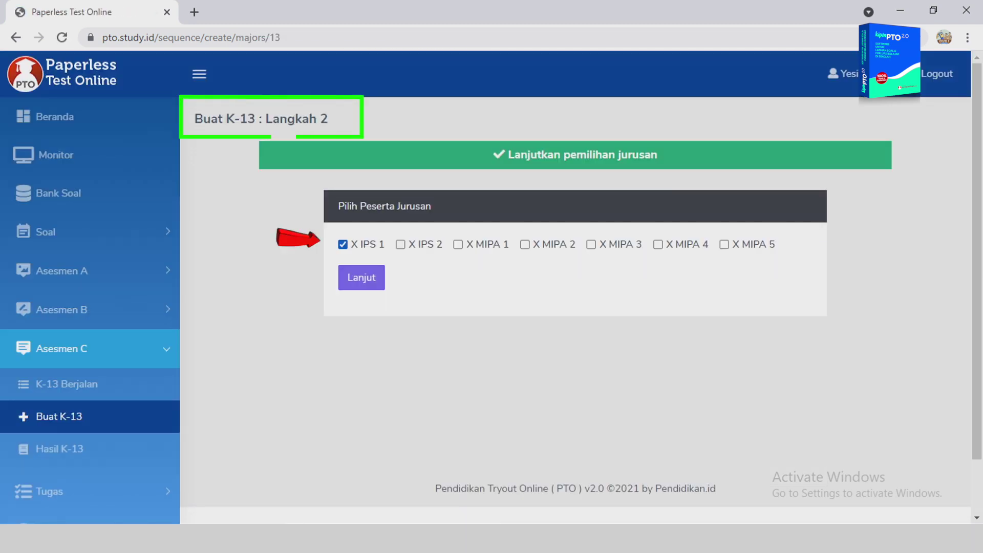
left_click(457, 245)
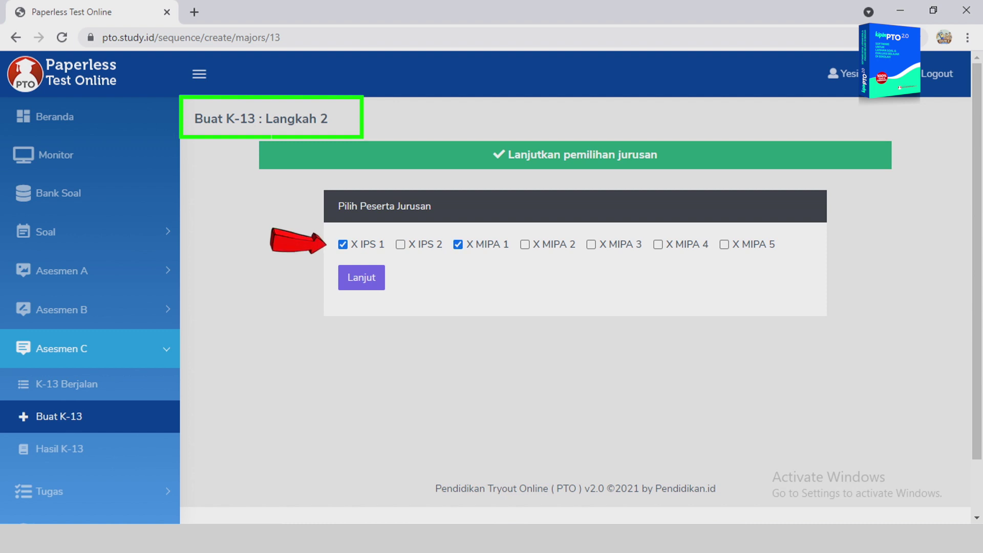
left_click(591, 245)
left_click(361, 277)
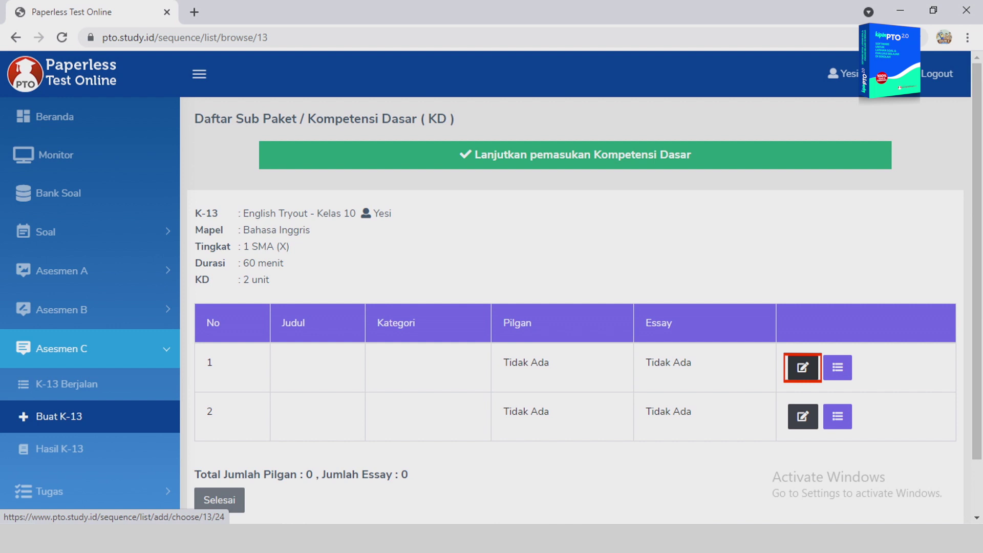
Assign the English Part 1 category to the first sub-package and title it "English Tryout - First Section"
left_click(802, 367)
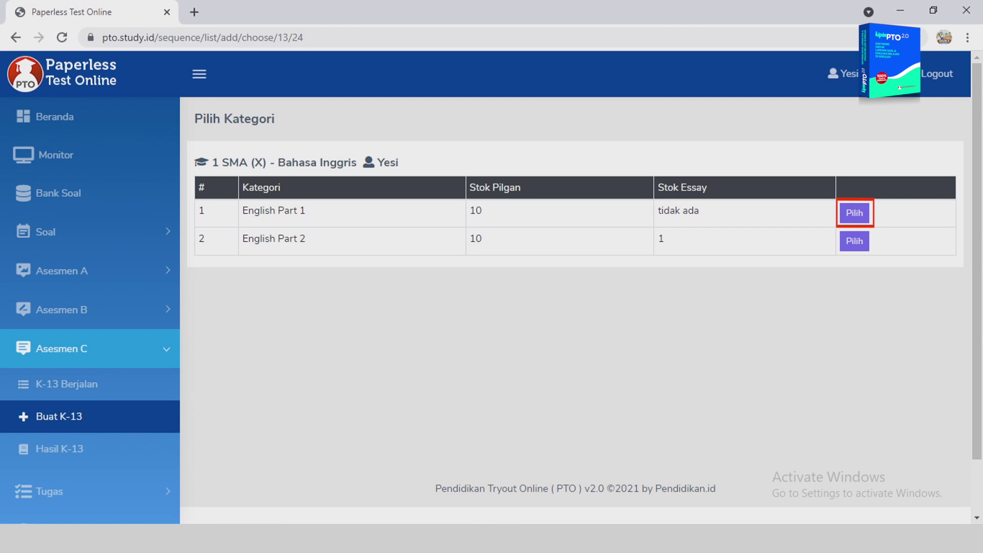
left_click(854, 212)
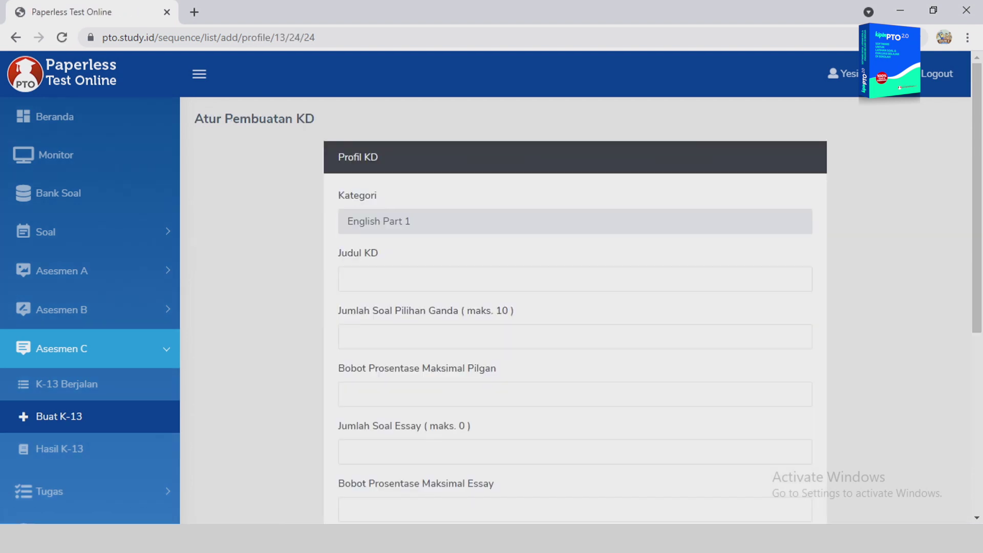
left_click(347, 278)
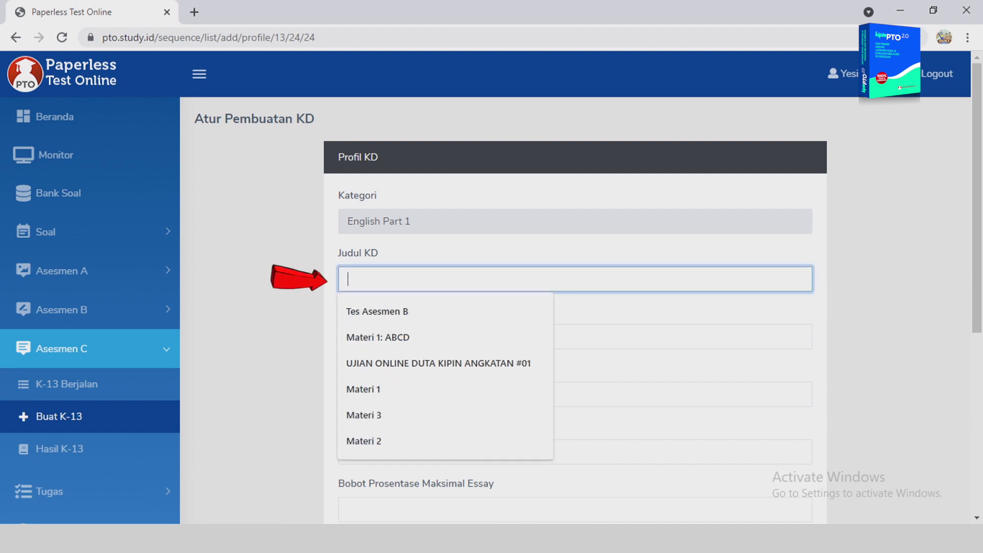
type("English Tryout - First Section")
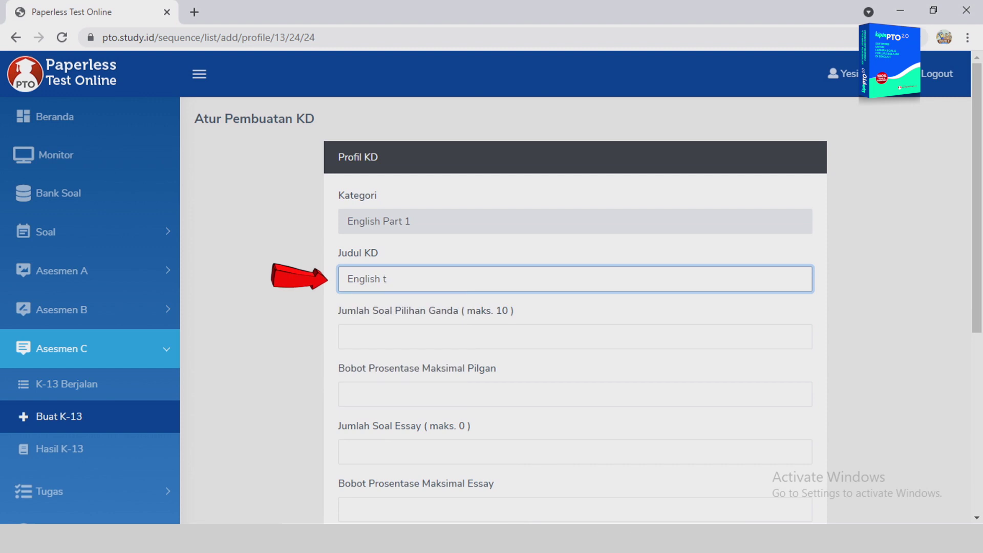
Set the first section to 10 multiple-choice questions with a maximum weight of 100 percent and 0 essay questions
left_click(348, 337)
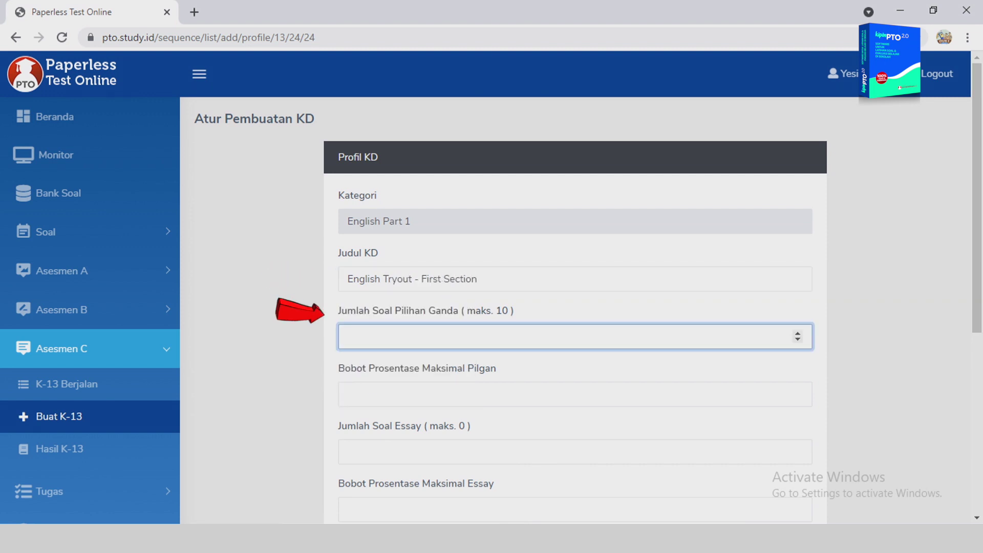
type("10")
scroll(575, 327, "down", 1)
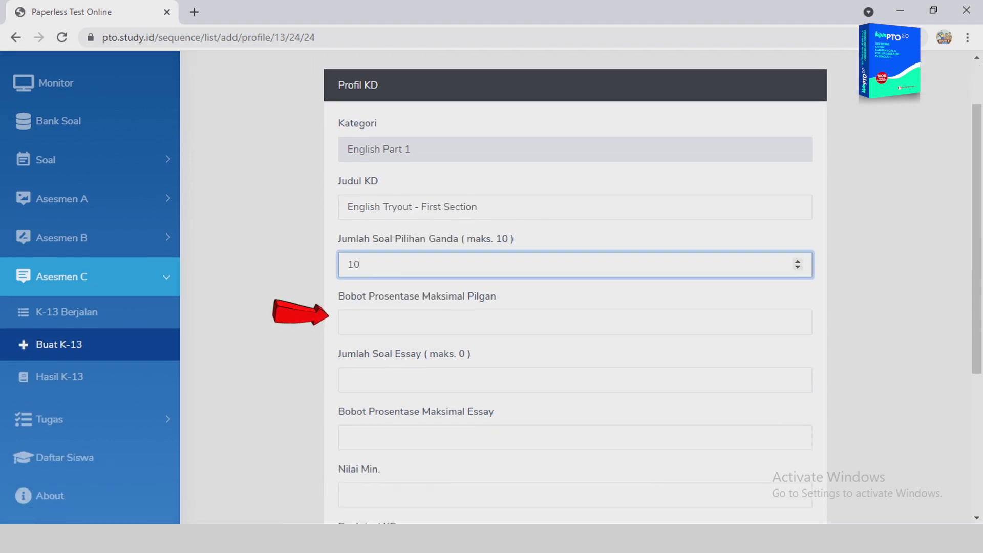
left_click(348, 322)
type("1000")
key("BackSpace")
key("Tab")
type("0")
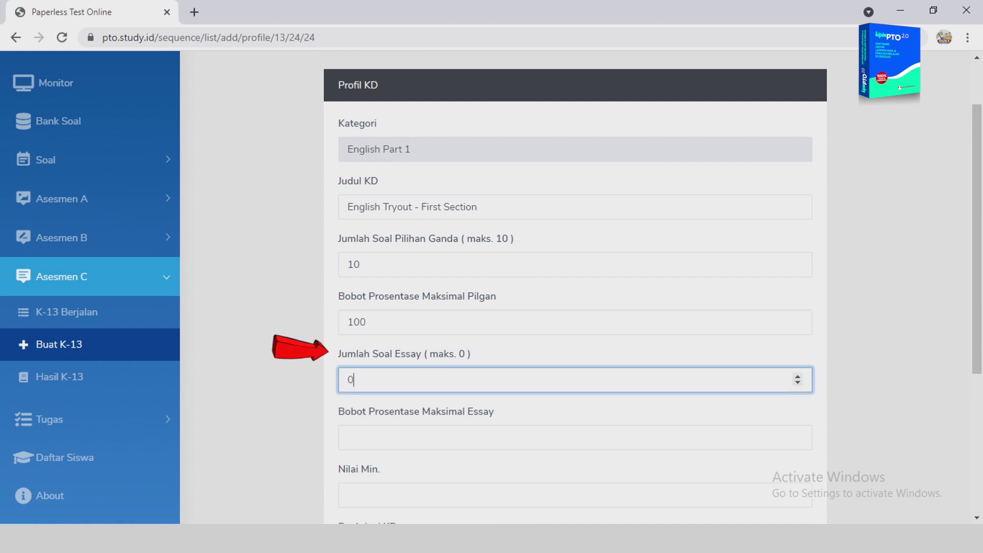
Set the essay weight to 0 and Nilai Min. to 70, leave the description blank and create the first section
scroll(575, 365, "down", 1)
left_click(575, 365)
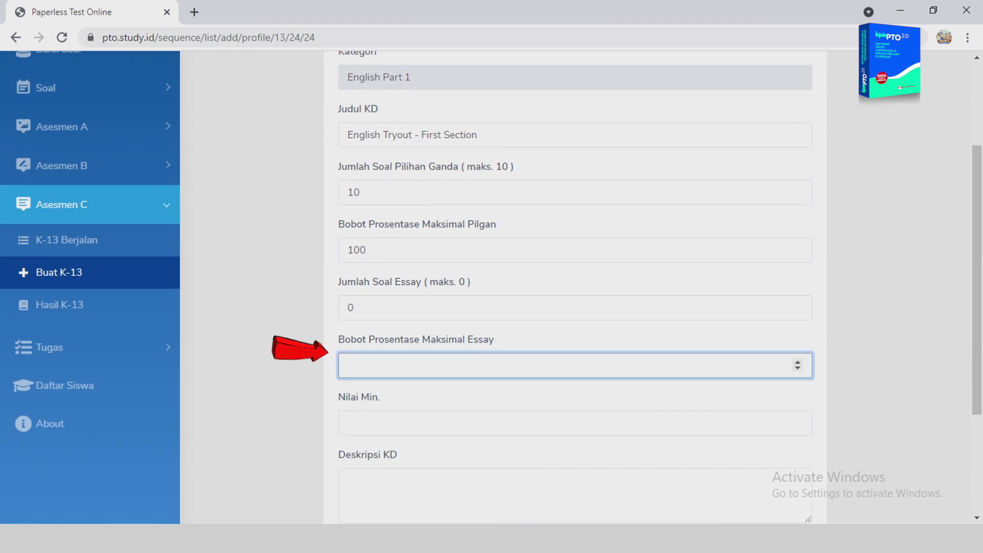
scroll(575, 286, "down", 1)
left_click(575, 351)
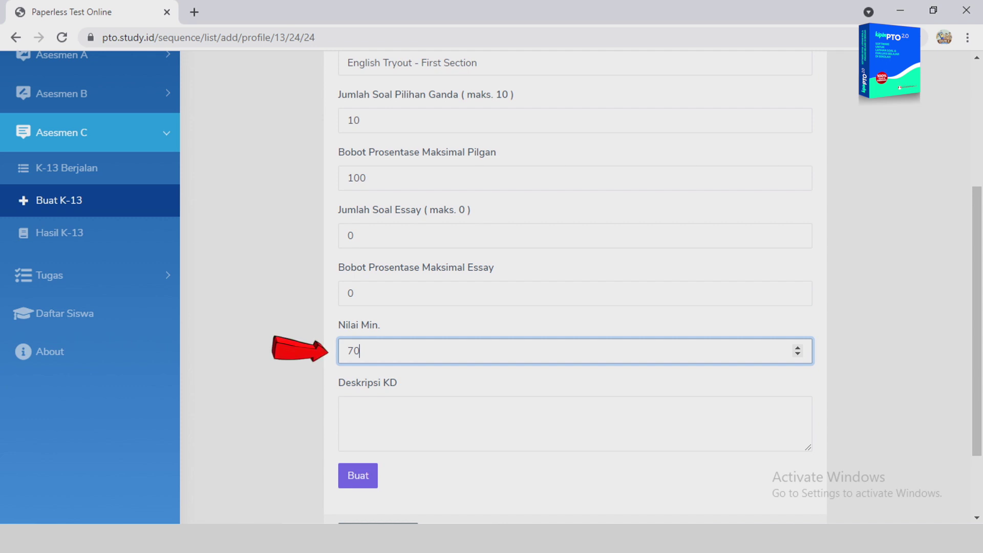
scroll(575, 287, "down", 1)
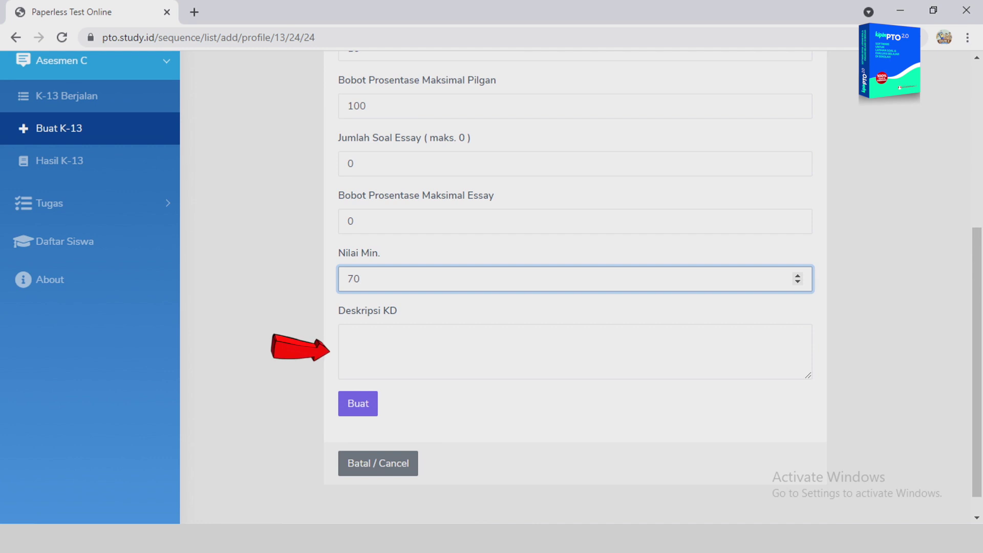
left_click(358, 403)
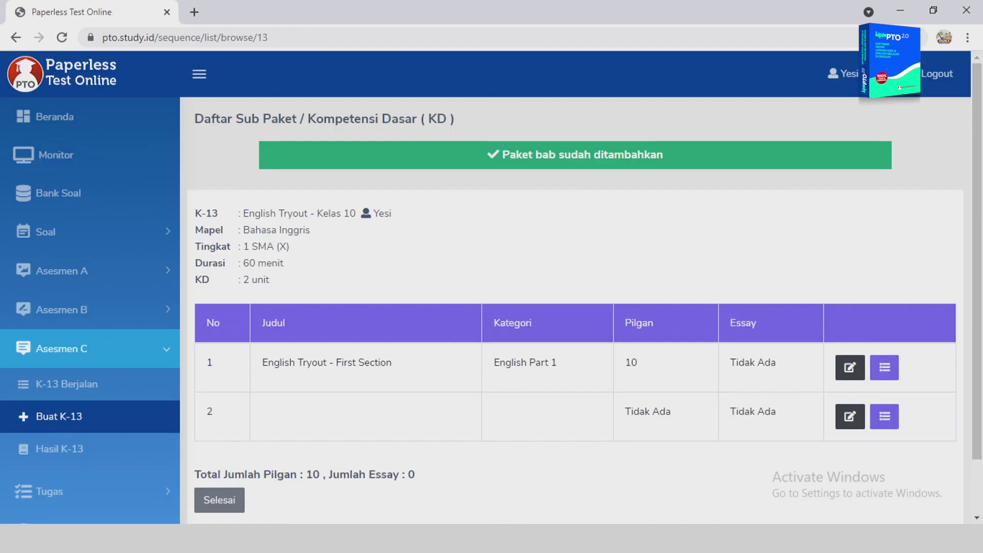
Assign the English Part 2 category to the second sub-package and title it "English Tryout - Second Section"
left_click(850, 416)
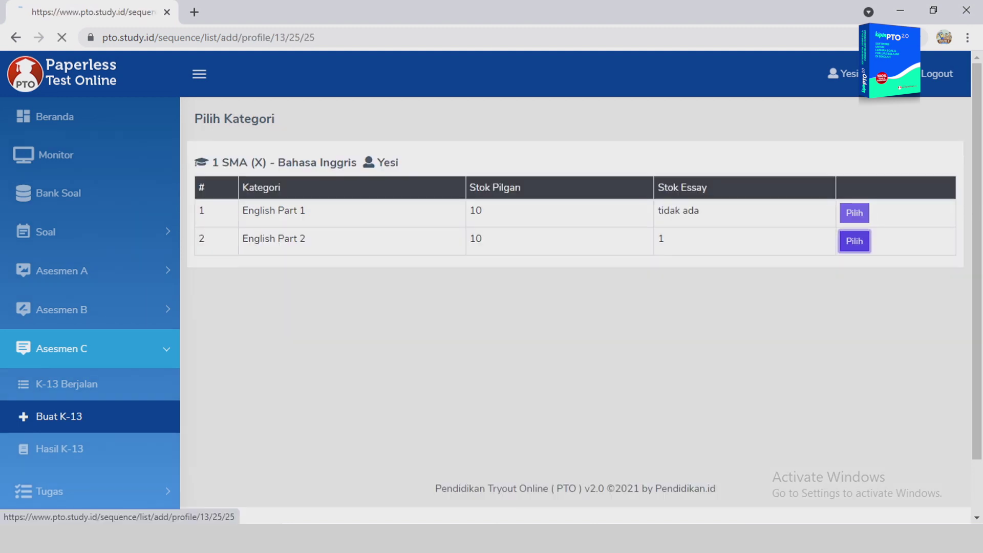
left_click(853, 241)
type("eng")
key("BackSpace")
key("BackSpace")
key("BackSpace")
type("English Tryout")
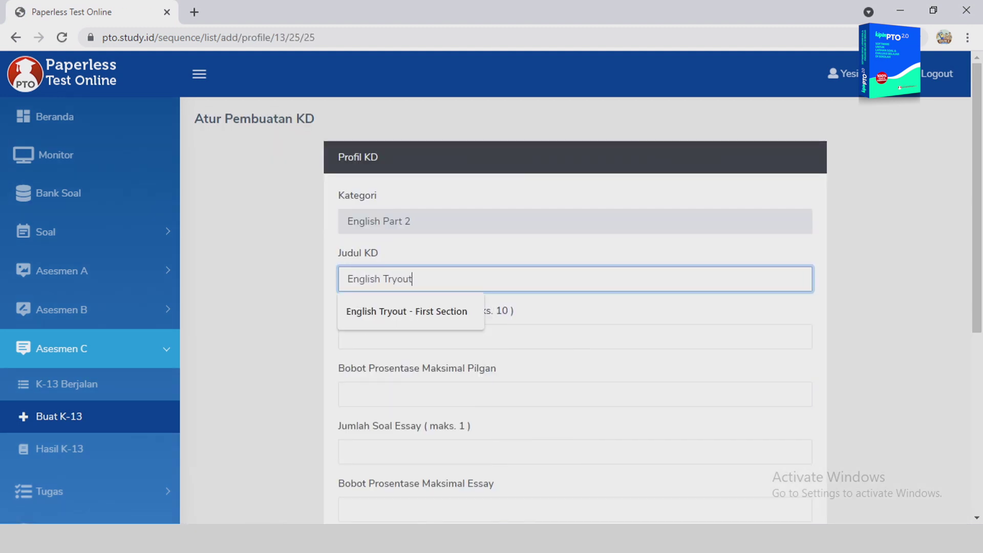
type(" - Second Section")
Set the second section to 9 multiple-choice questions and 1 essay question, with a maximum essay weight of 20
left_click(574, 336)
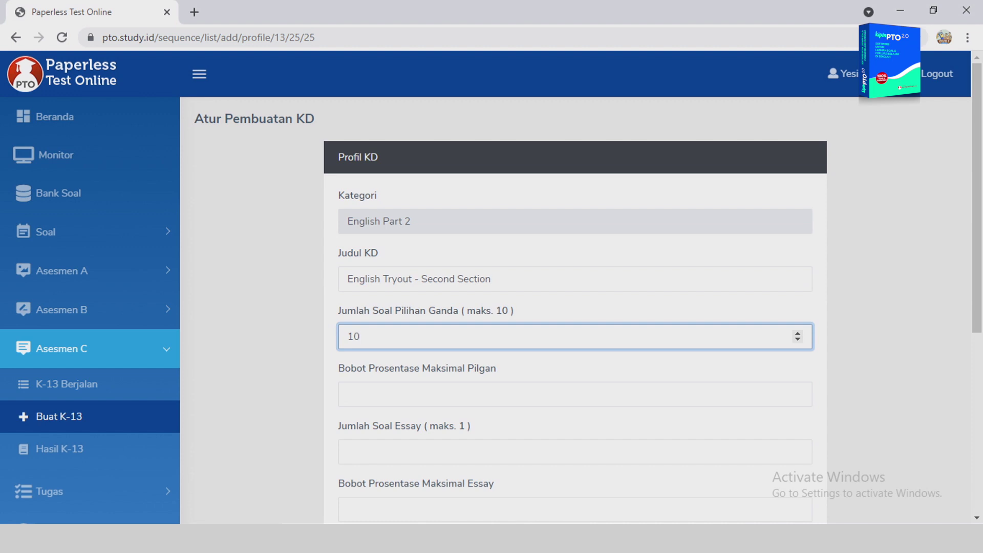
type("9")
scroll(574, 287, "down", 1)
left_click(574, 322)
key("Tab")
type("1")
key("Tab")
type("20")
Set Nilai Min. to 70 for the second section and create it with a blank description
key("Tab")
type("70")
scroll(574, 307, "down", 3)
key("Return")
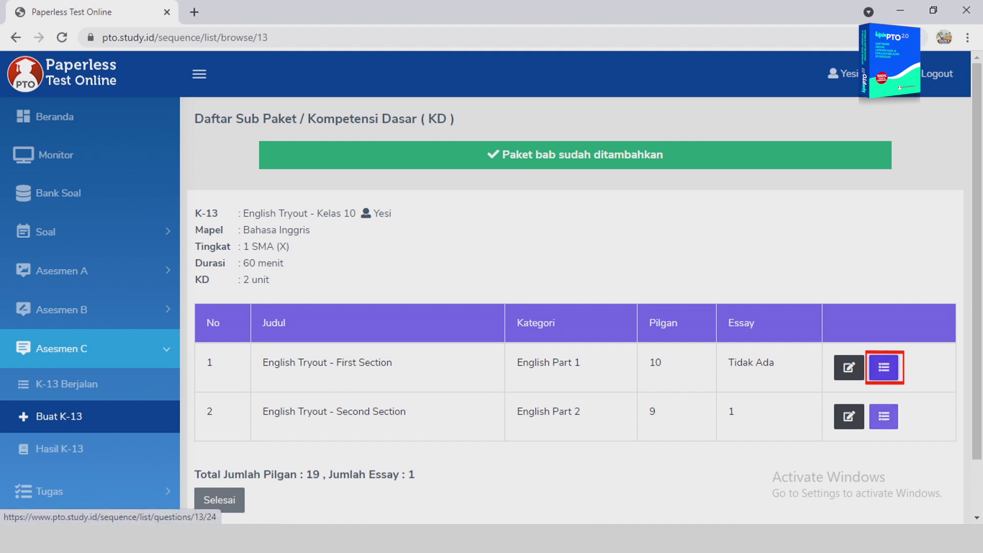
Review the First Section's list of tested questions and return to the sub-package list
left_click(884, 367)
scroll(883, 367, "down", 2)
scroll(581, 287, "down", 5)
scroll(580, 287, "up", 7)
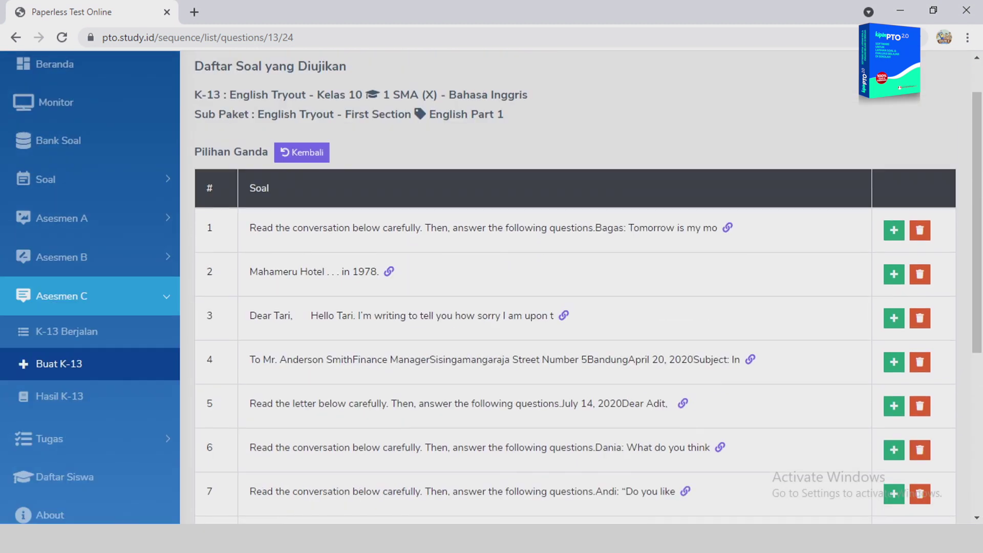
left_click(302, 205)
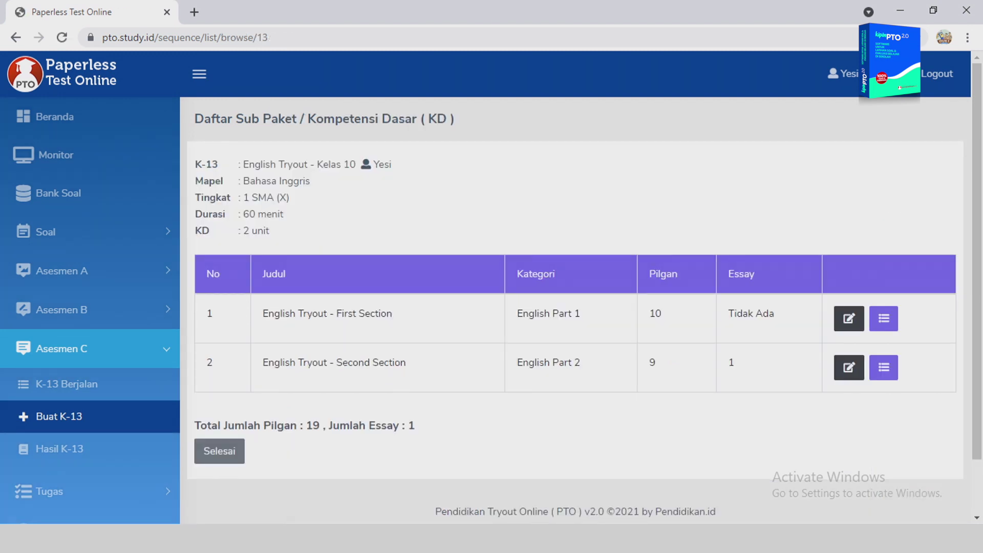
Review the Second Section's multiple-choice and essay questions, and finish the sub-package setup
left_click(883, 367)
scroll(574, 286, "down", 6)
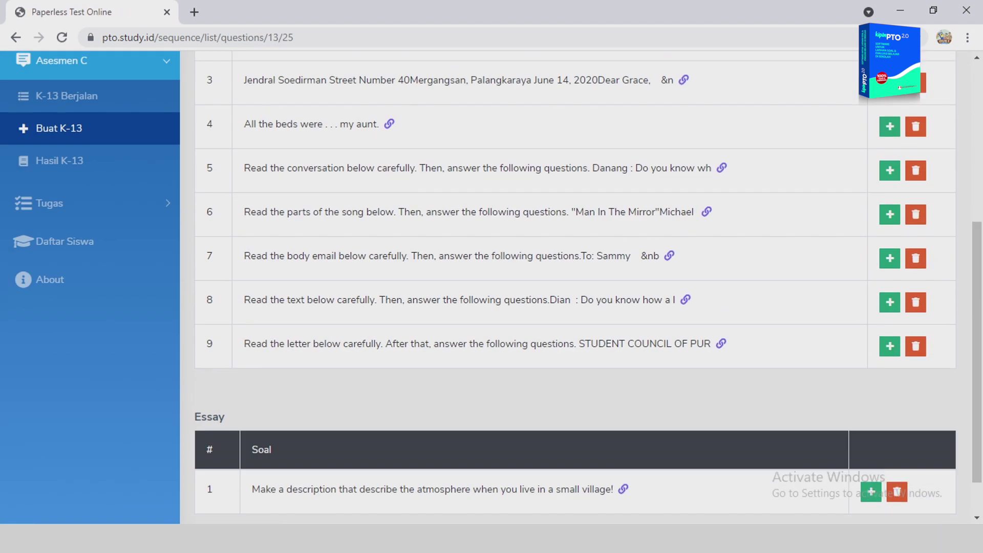
scroll(573, 287, "up", 10)
left_click(302, 206)
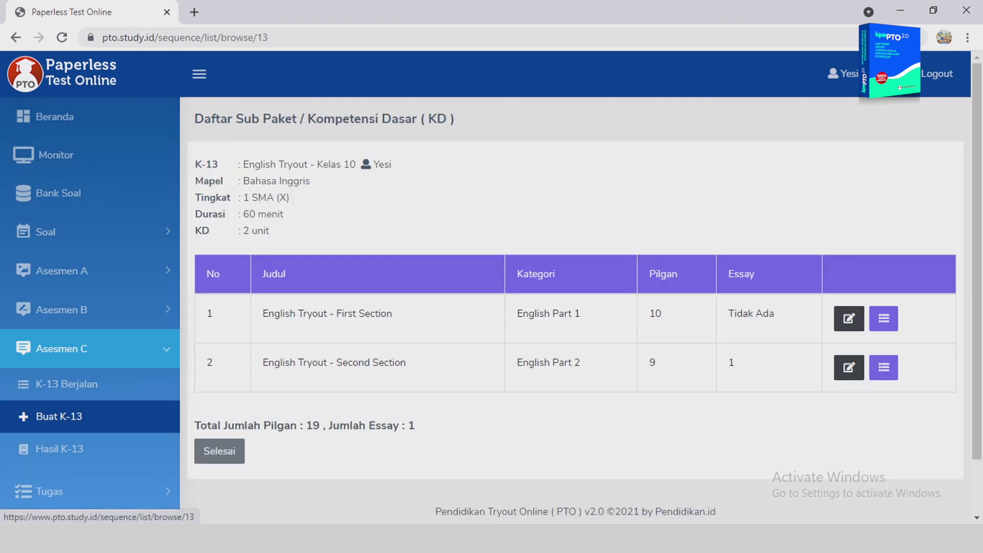
scroll(573, 287, "down", 1)
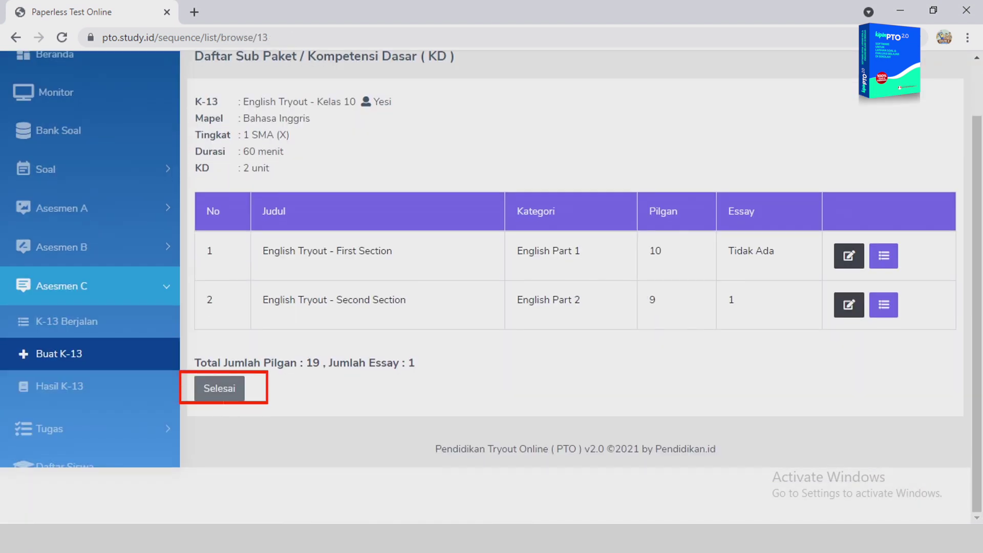
left_click(219, 388)
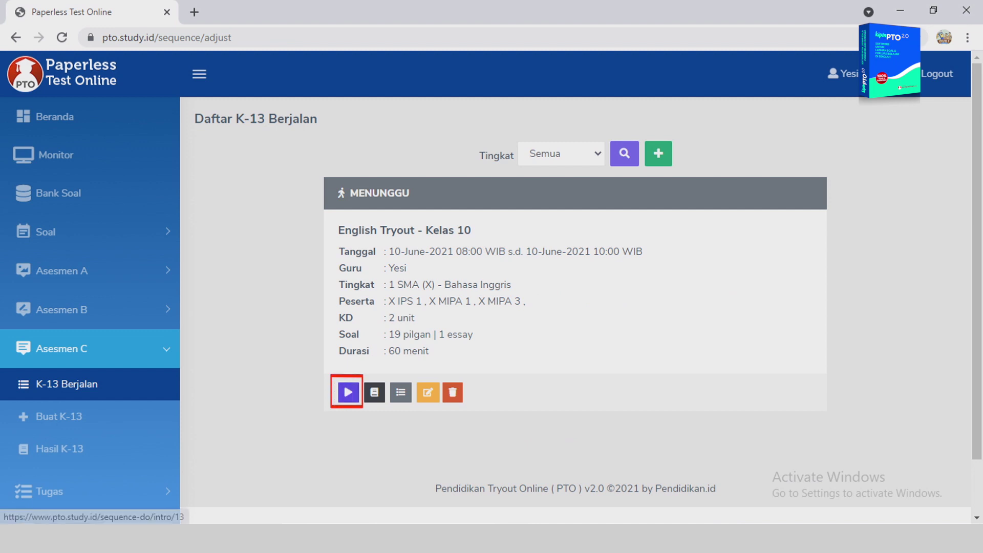
Start a trial run of English Tryout - Kelas 10 and begin working on its First Section
left_click(348, 392)
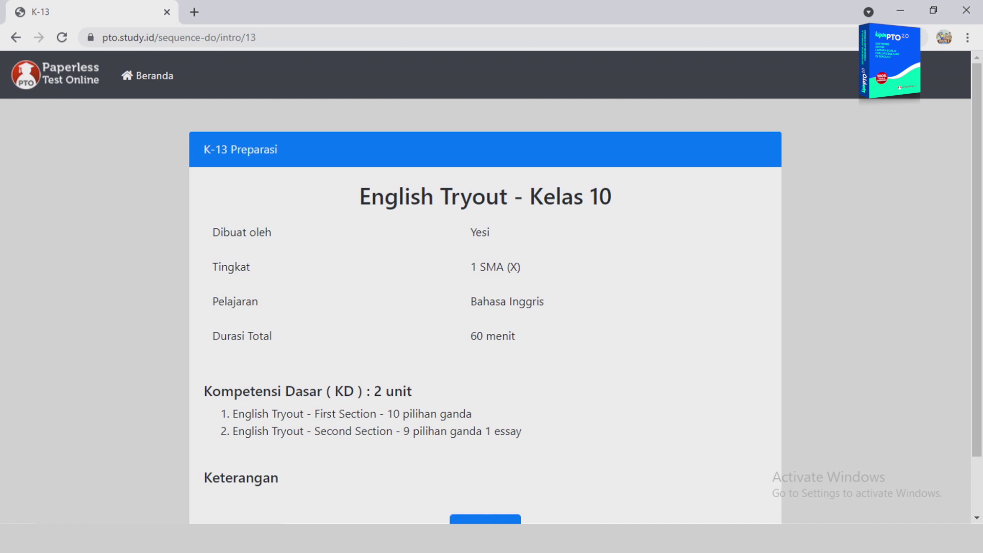
scroll(486, 286, "down", 2)
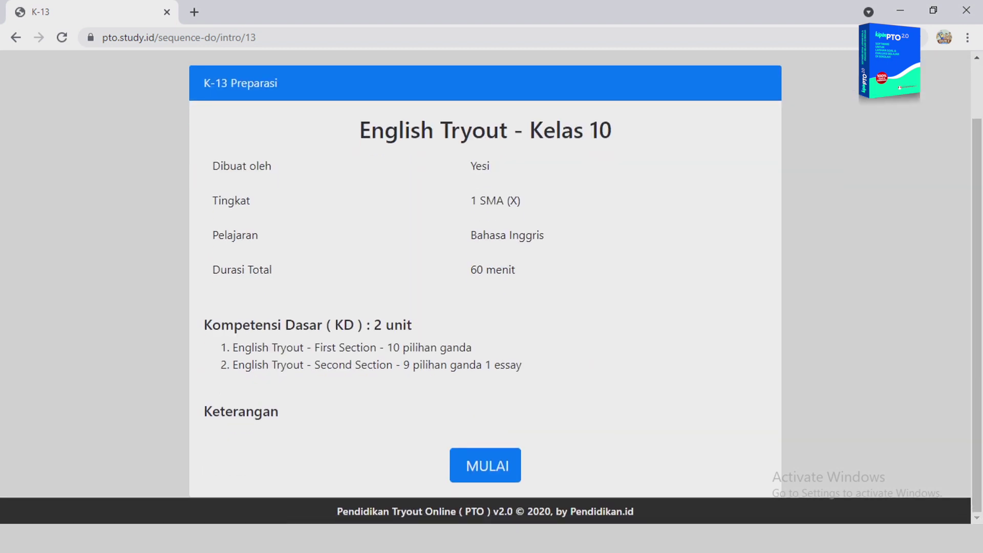
left_click(485, 464)
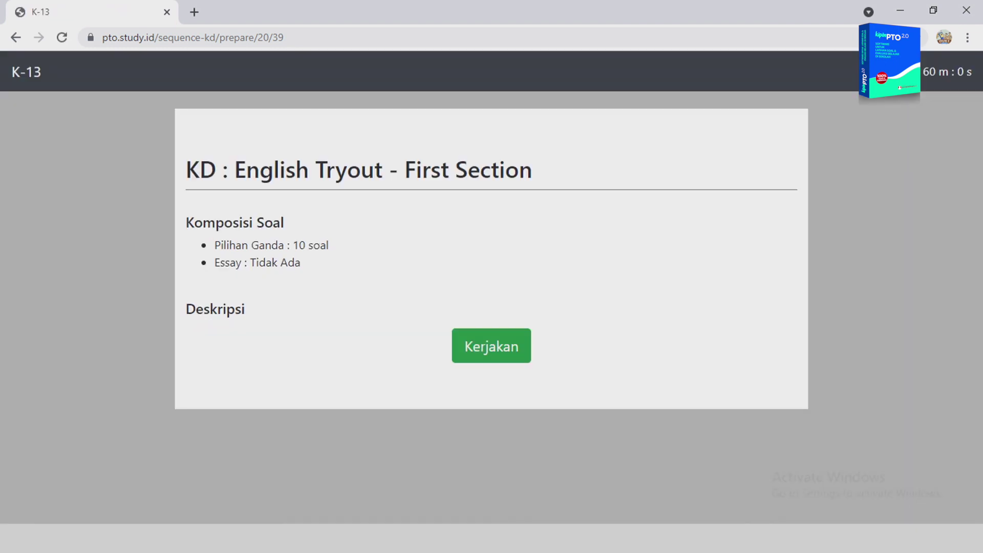
left_click(492, 344)
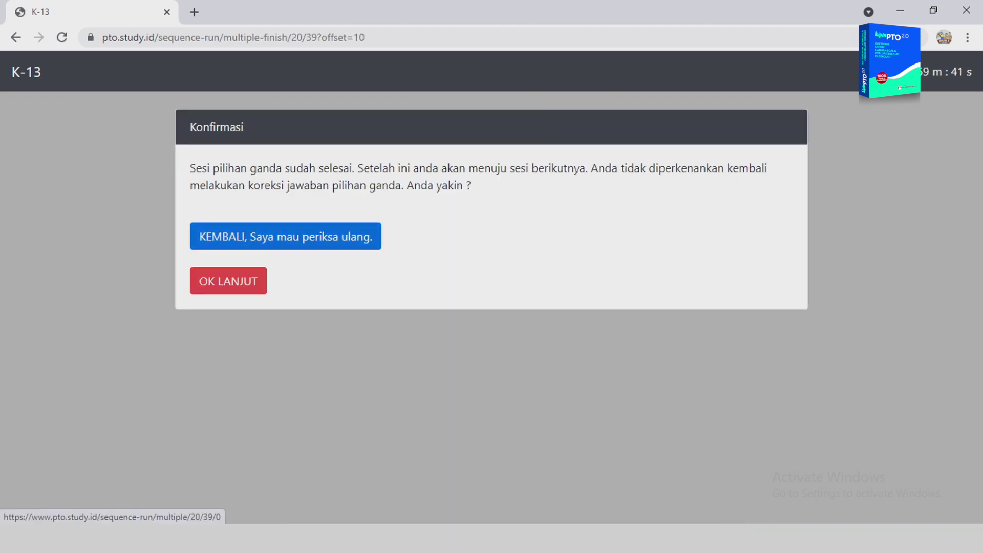
Complete the trial run through the Second Section with a blank essay answer, and reset the attempt
left_click(228, 280)
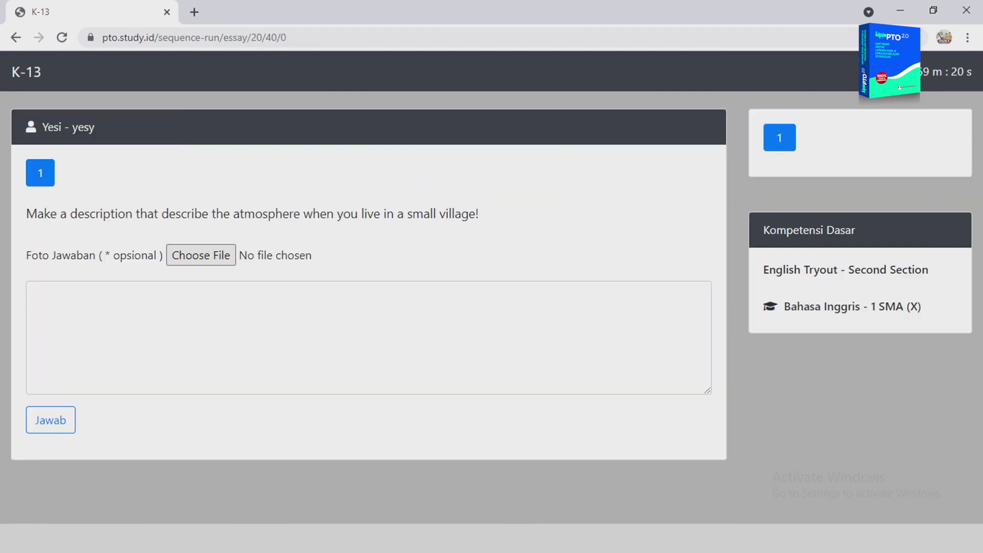
left_click(50, 420)
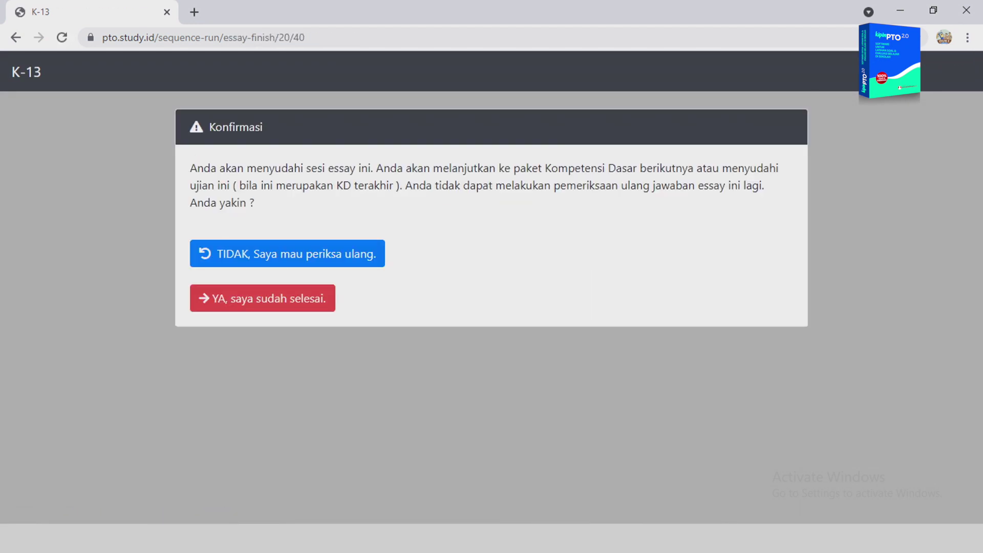
left_click(262, 297)
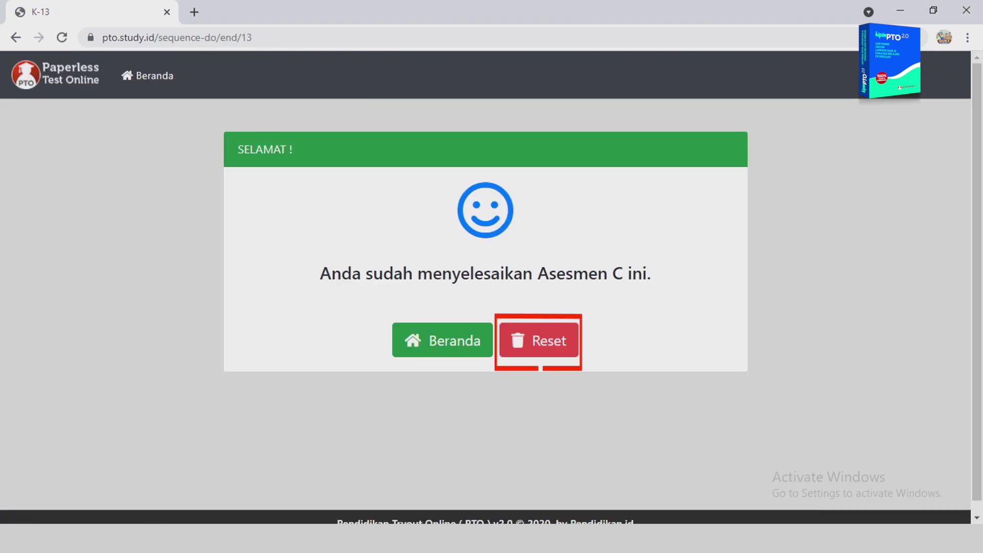
left_click(539, 340)
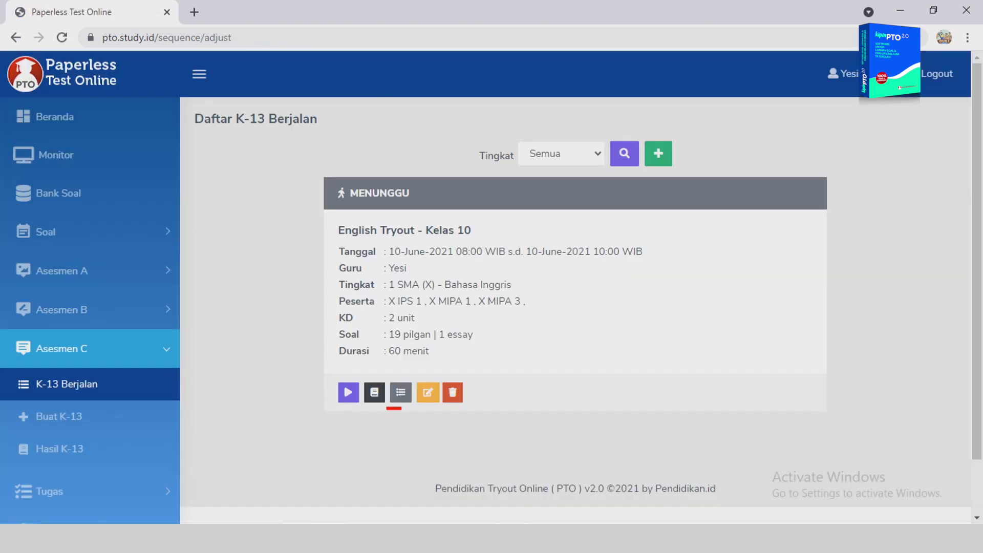
Review the tryout's sub-package list and its editable profile settings, returning to the list of running K-13 tests
left_click(400, 392)
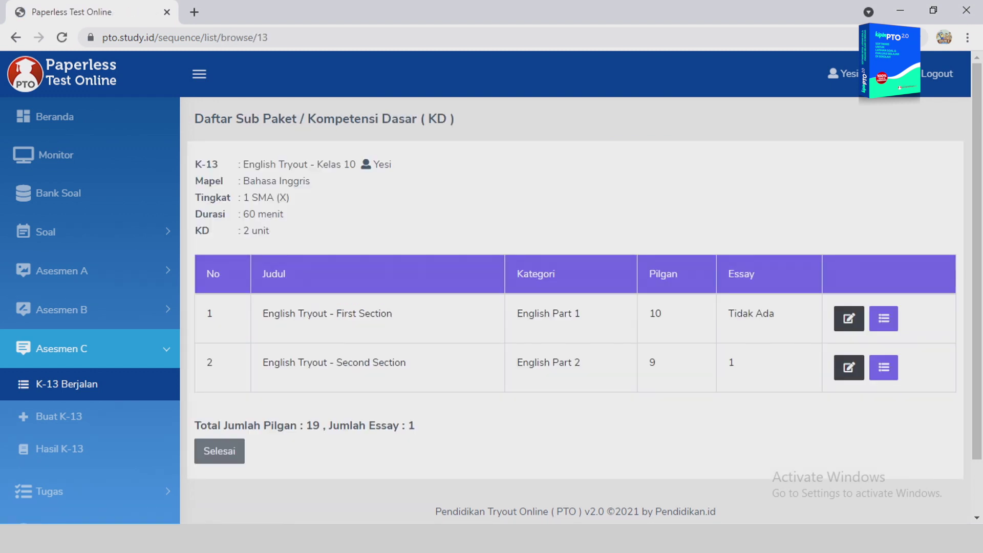
left_click(219, 451)
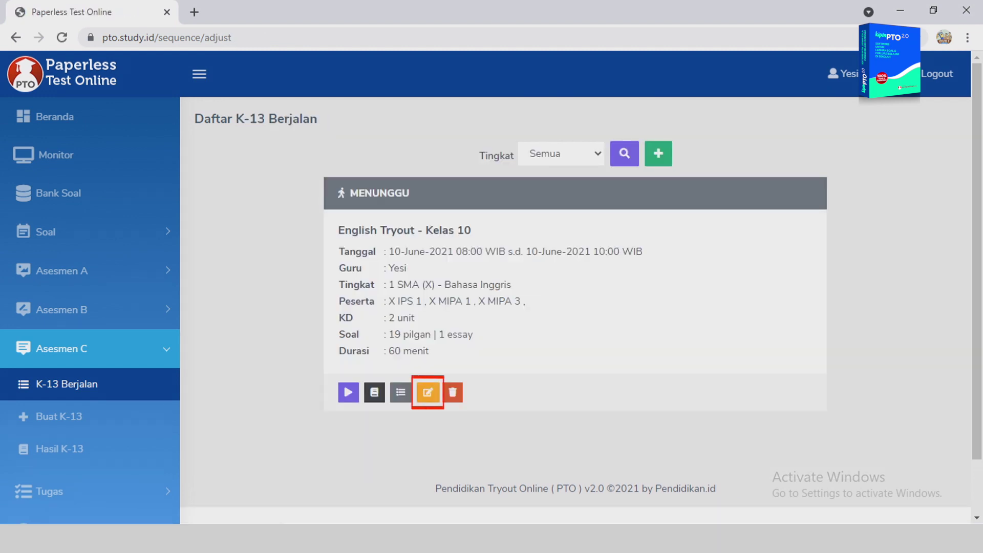
left_click(427, 392)
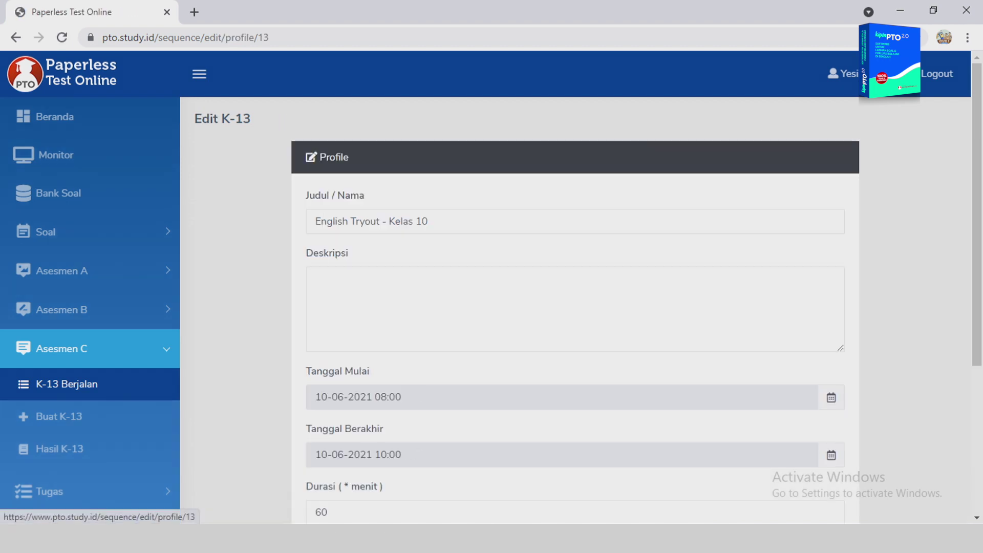
scroll(512, 287, "down", 4)
scroll(512, 287, "up", 4)
scroll(511, 287, "down", 3)
scroll(511, 286, "up", 3)
scroll(512, 287, "down", 1)
scroll(351, 437, "down", 3)
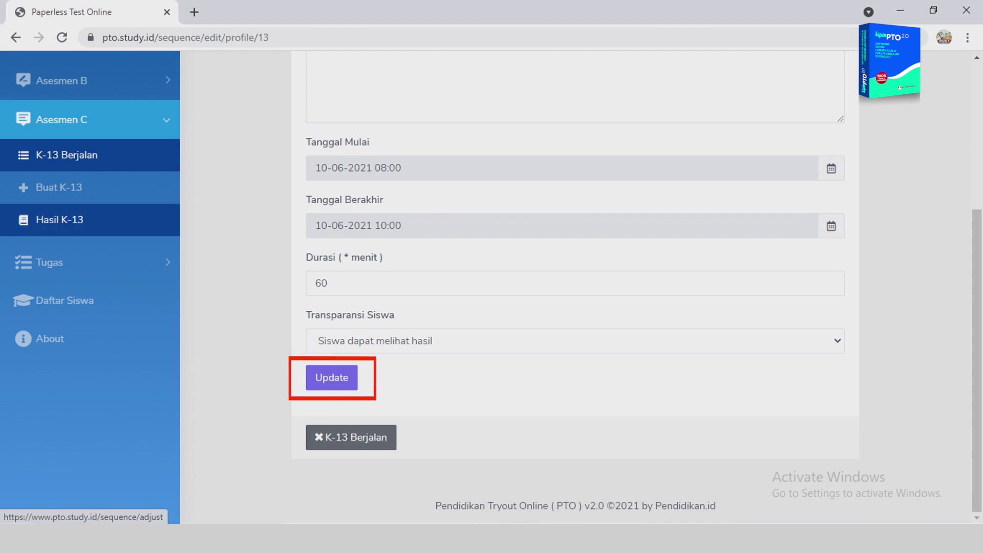
left_click(332, 377)
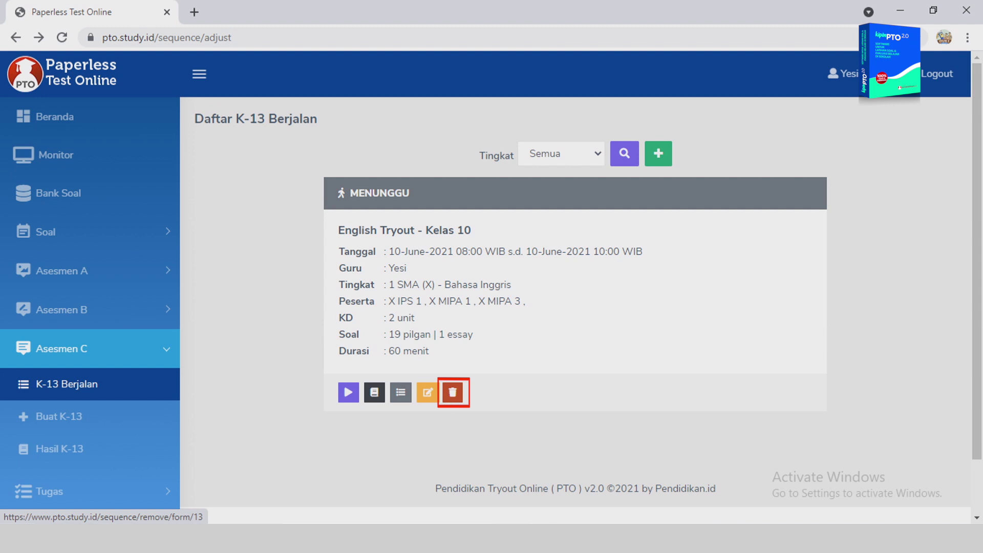
Open the deletion form for English Tryout - Kelas 10
left_click(453, 393)
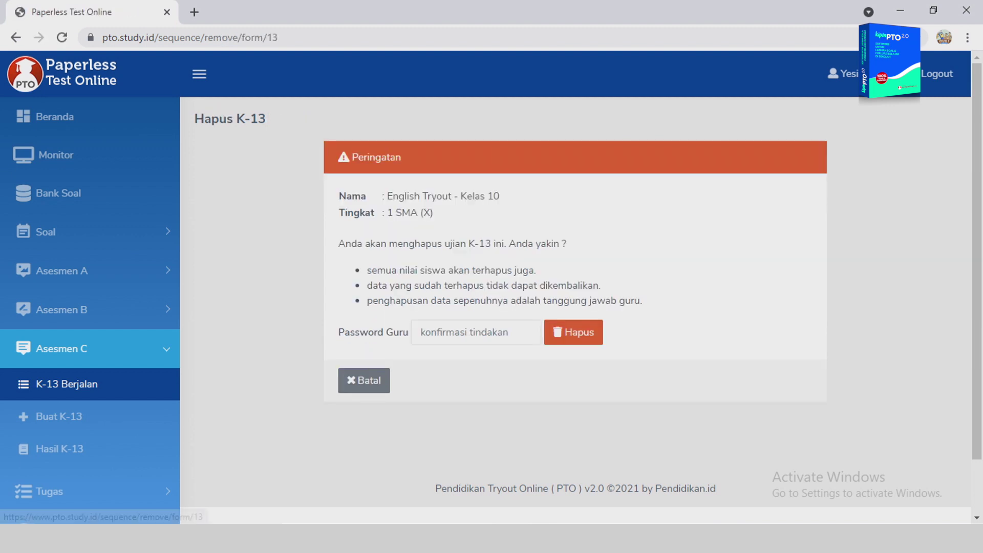